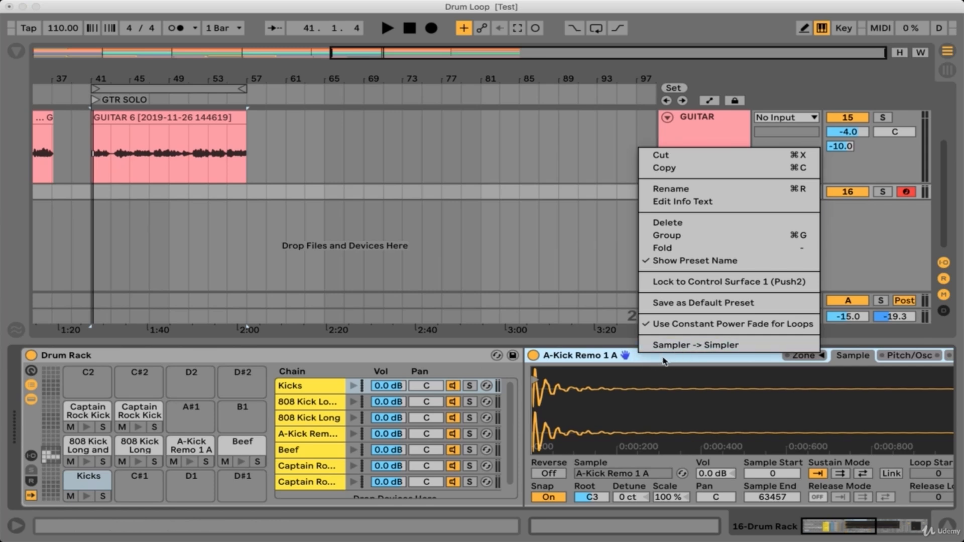
Convert the 808 Kick Long and Low pad's Simpler into a Sampler.
{"action": "left_click", "coordinate": [664, 361]}
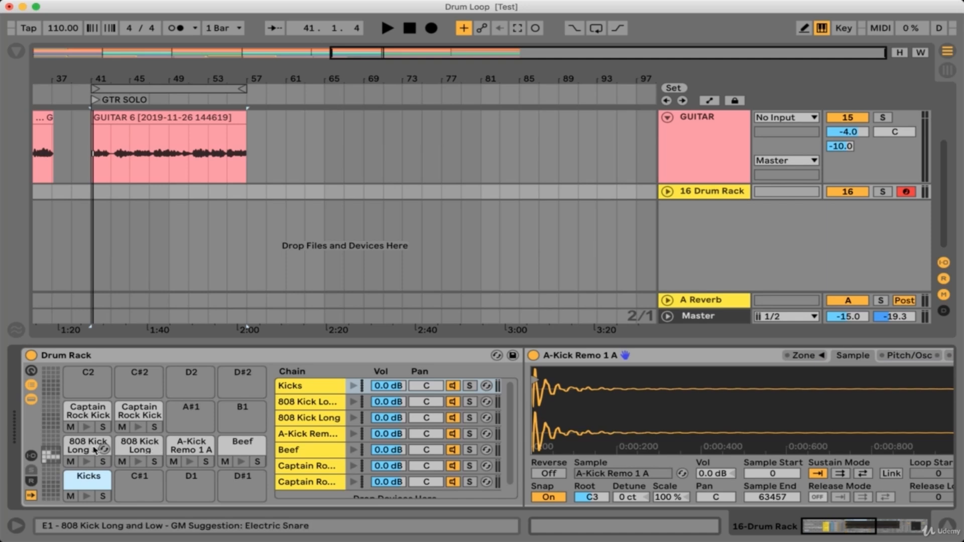
{"action": "left_click", "coordinate": [87, 448]}
{"action": "right_click", "coordinate": [681, 358]}
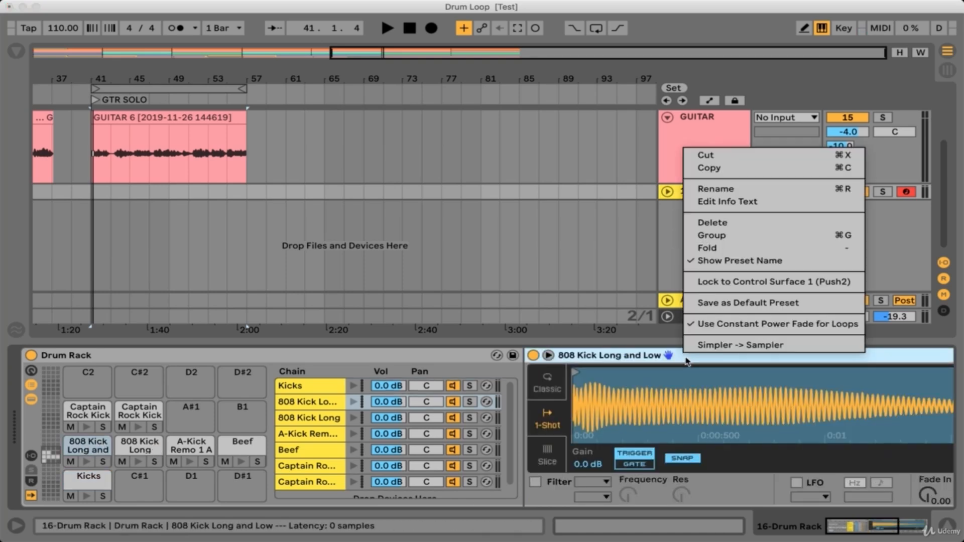
{"action": "left_click", "coordinate": [758, 402]}
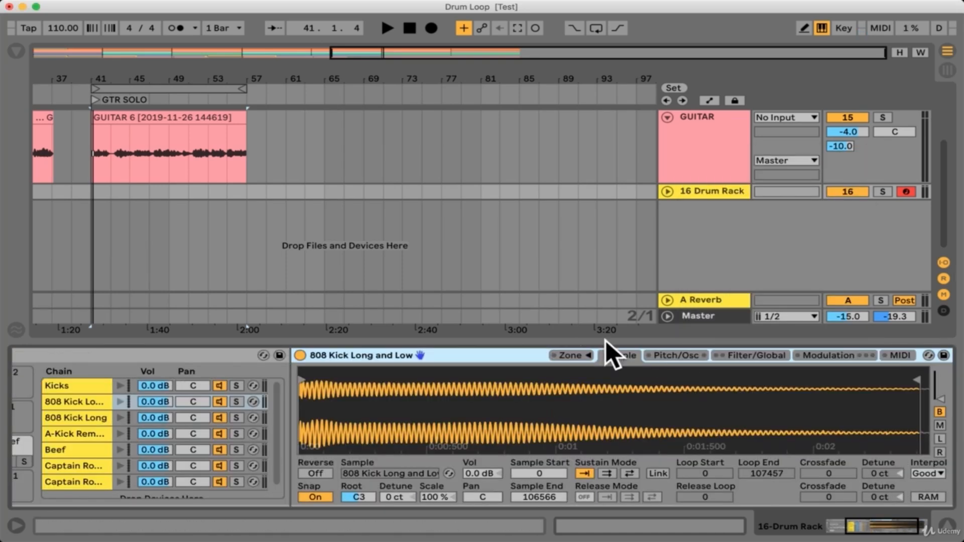
Open the Sampler's zone editor in selector view and inspect the zones of several drum pads.
{"action": "left_click", "coordinate": [579, 356]}
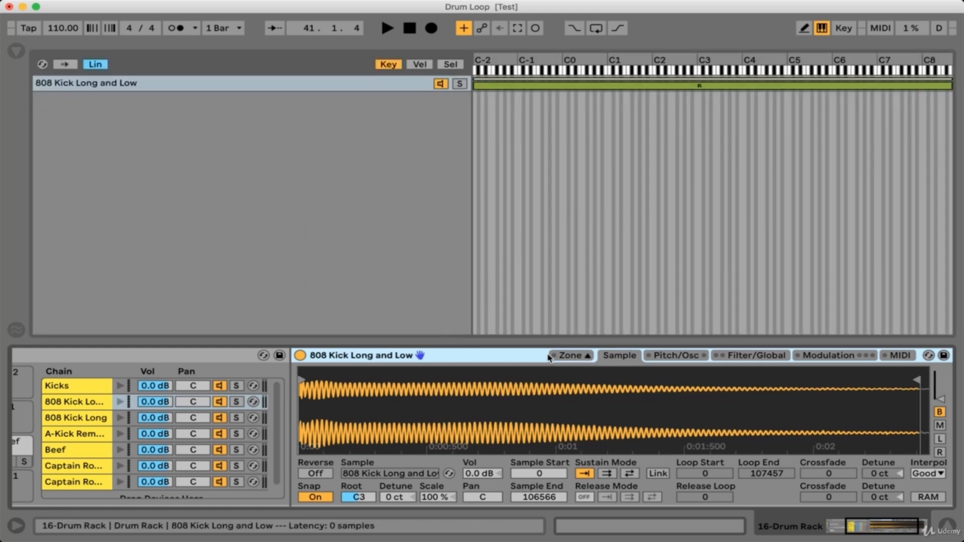
{"action": "left_click", "coordinate": [419, 65]}
{"action": "left_click", "coordinate": [450, 65]}
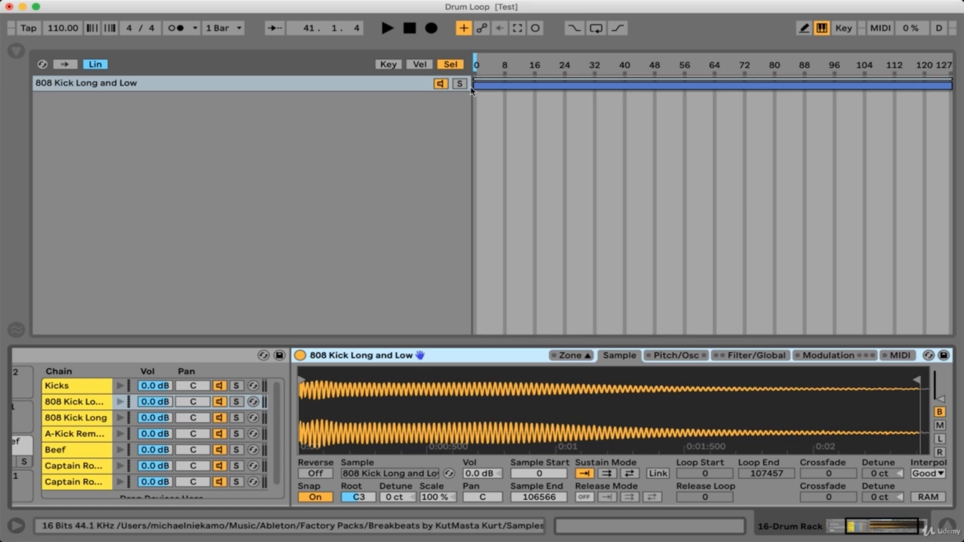
{"action": "mouse_move", "coordinate": [476, 66]}
{"action": "left_mouse_down"}
{"action": "mouse_move", "coordinate": [768, 65]}
{"action": "mouse_move", "coordinate": [475, 65]}
{"action": "left_mouse_up"}
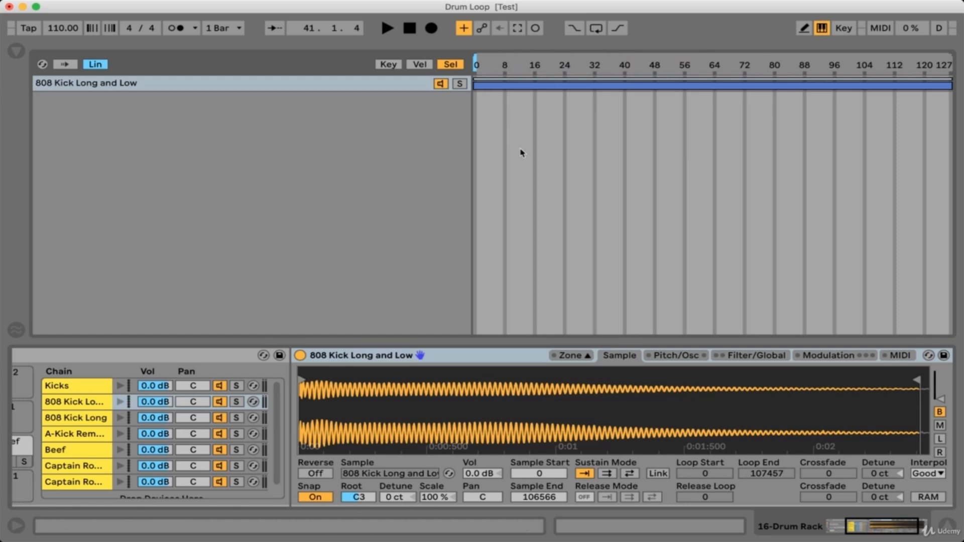
{"action": "scroll", "coordinate": [216, 494], "scroll_direction": "left", "scroll_amount": 5}
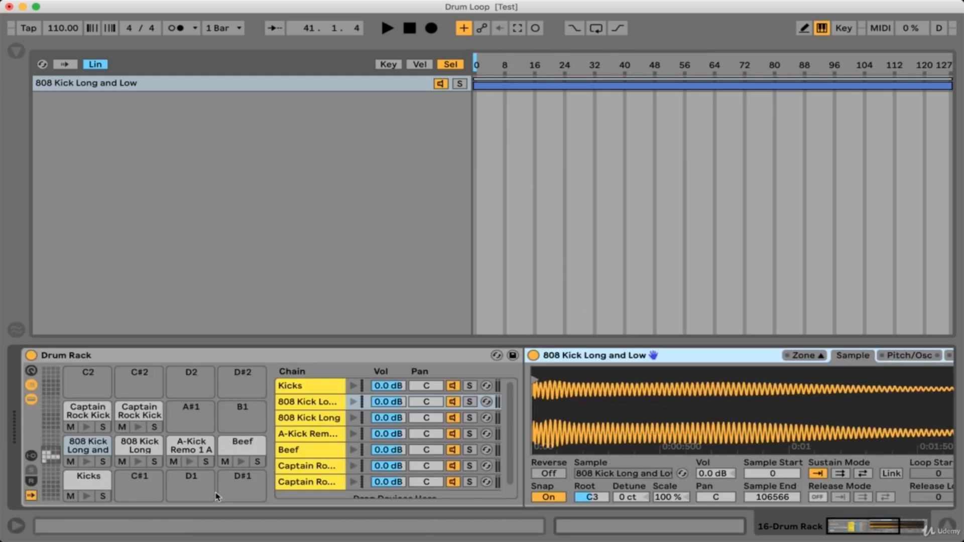
{"action": "left_click", "coordinate": [81, 481]}
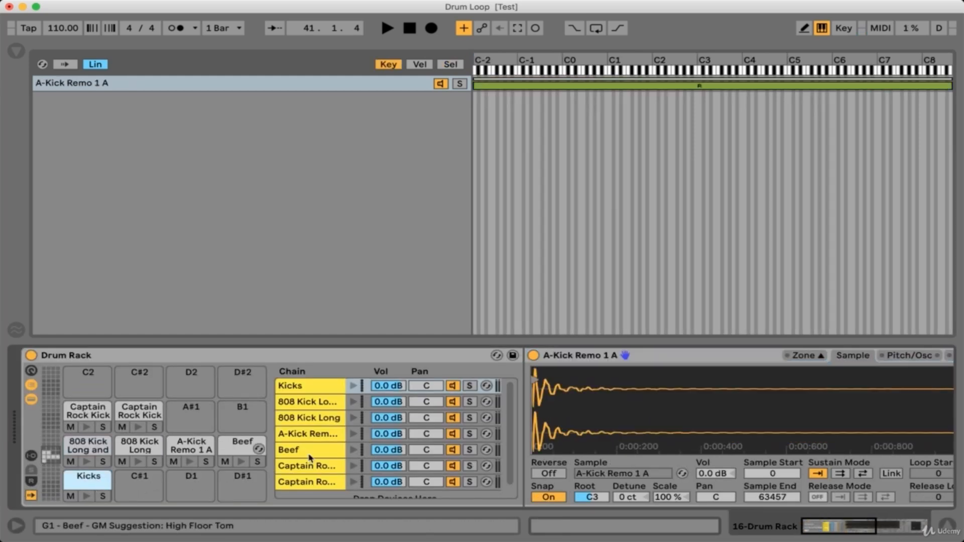
{"action": "left_click", "coordinate": [80, 417]}
{"action": "left_click", "coordinate": [93, 445]}
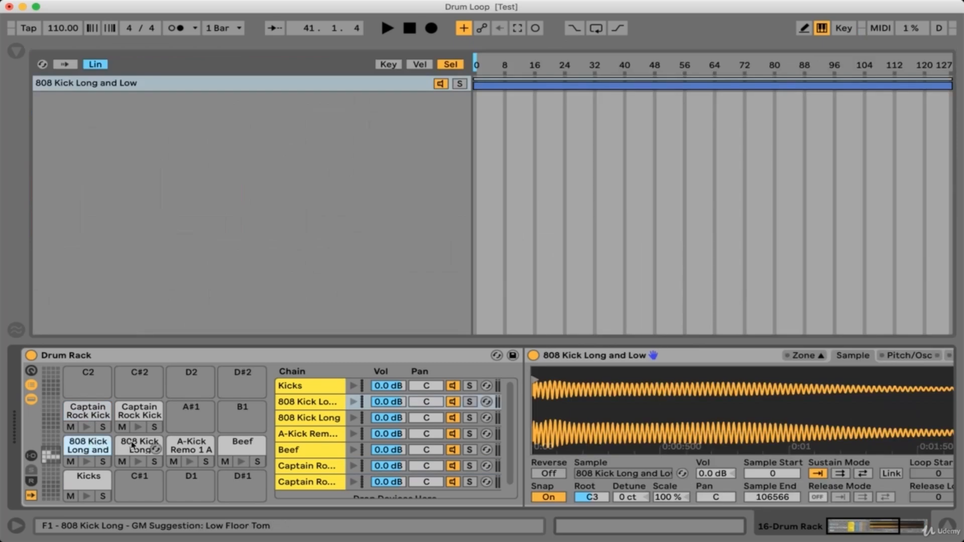
Delete every drum pad except Kicks: 808 Kick Long, 808 Kick Long and Low, both Captain Rock Kicks, A-Kick Remo 1 A and Beef.
{"action": "left_click", "coordinate": [134, 446]}
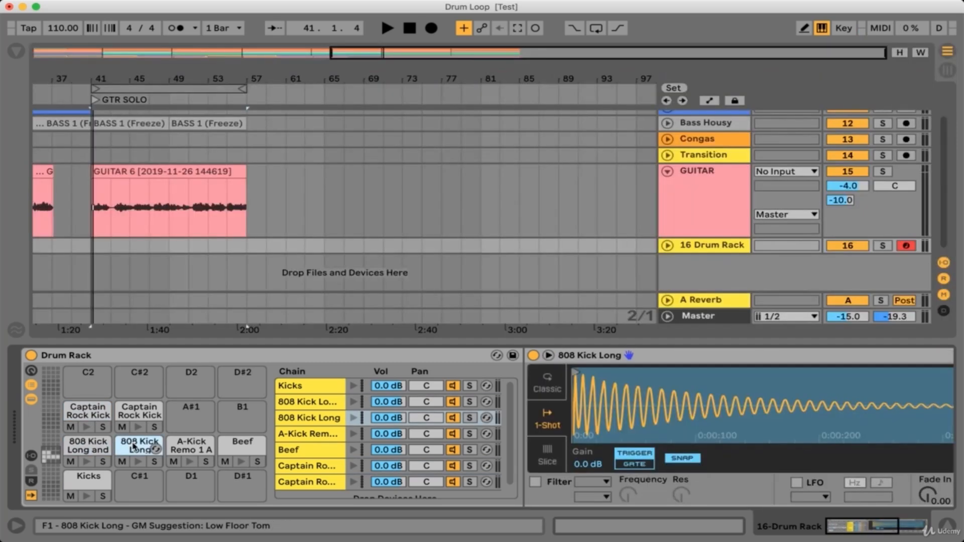
{"action": "key", "text": "Delete"}
{"action": "left_click", "coordinate": [86, 448]}
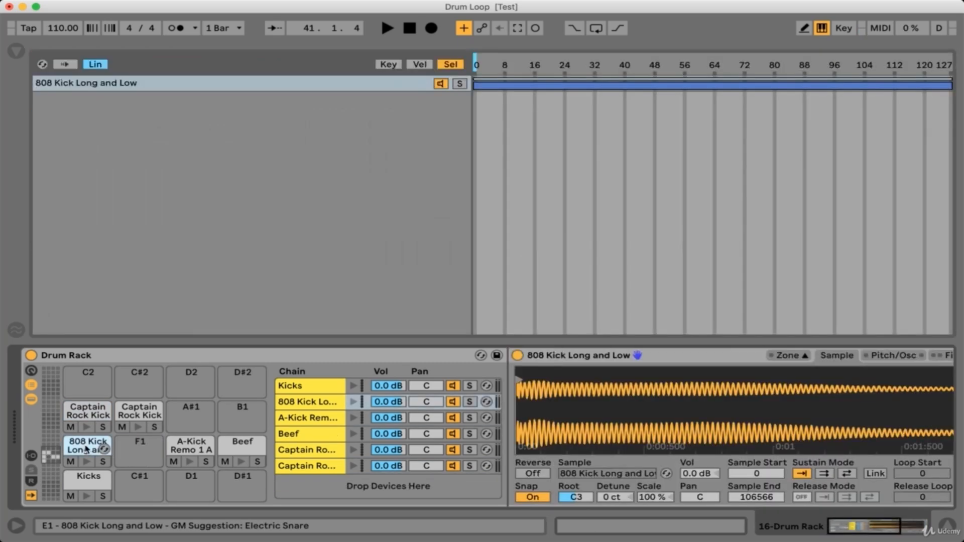
{"action": "key", "text": "Delete"}
{"action": "left_click", "coordinate": [91, 414]}
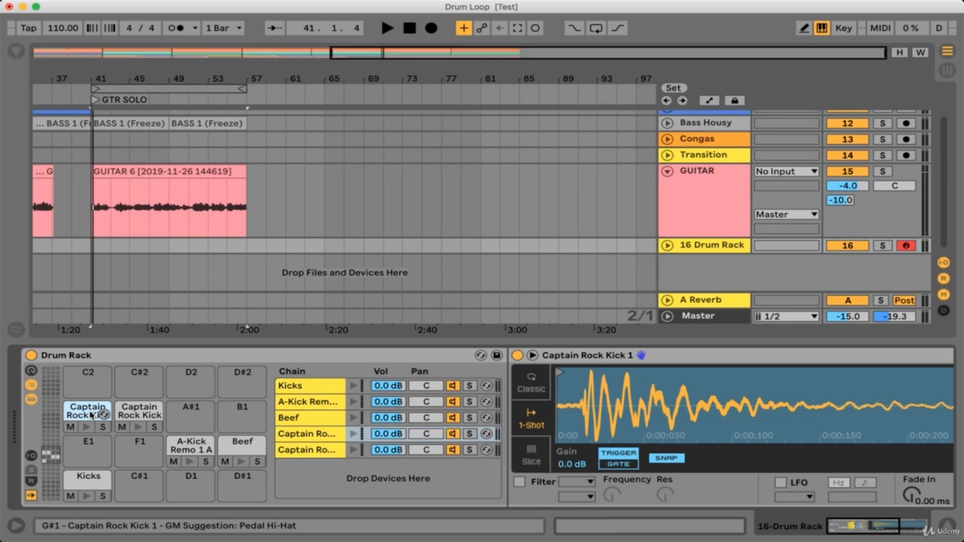
{"action": "key", "text": "Delete"}
{"action": "left_click", "coordinate": [142, 411]}
{"action": "key", "text": "Delete"}
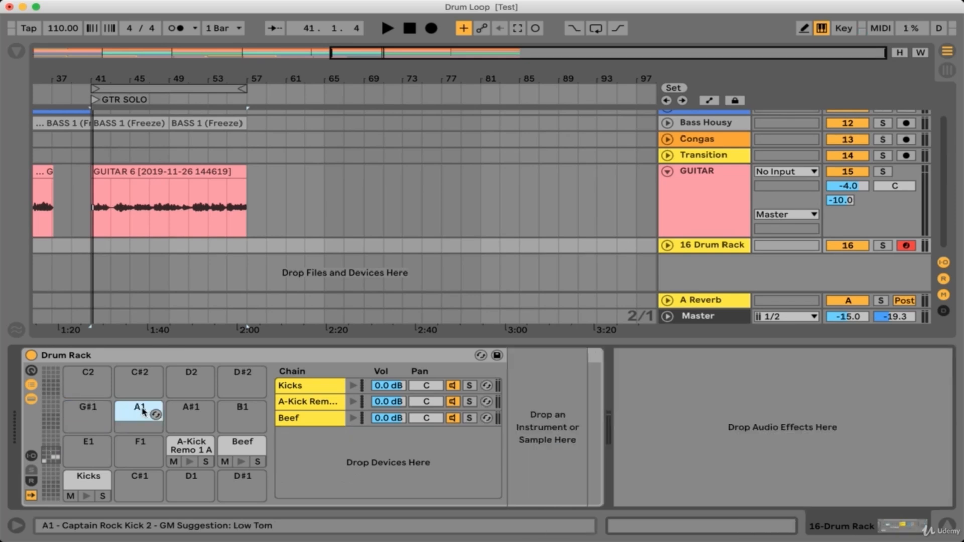
{"action": "left_click", "coordinate": [191, 448]}
{"action": "key", "text": "Delete"}
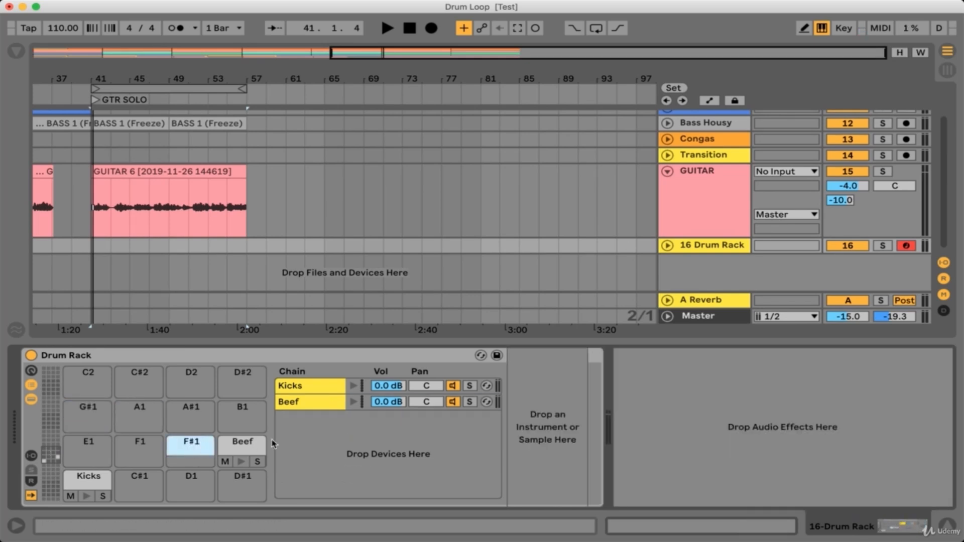
{"action": "left_click", "coordinate": [242, 449]}
{"action": "key", "text": "Delete"}
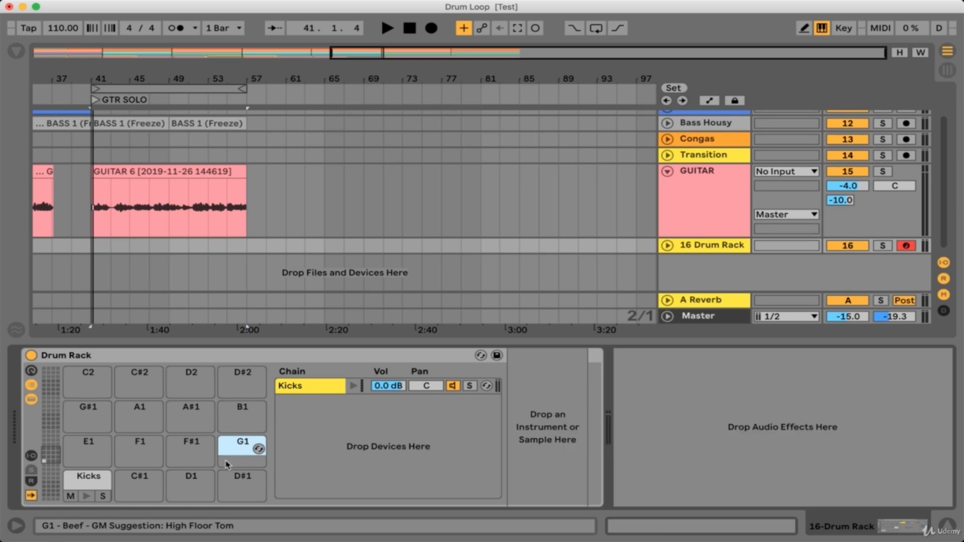
Select the Kicks pad, show its selector zones, and browse the User Library to the EVERYDAYS folder.
{"action": "left_click", "coordinate": [83, 483]}
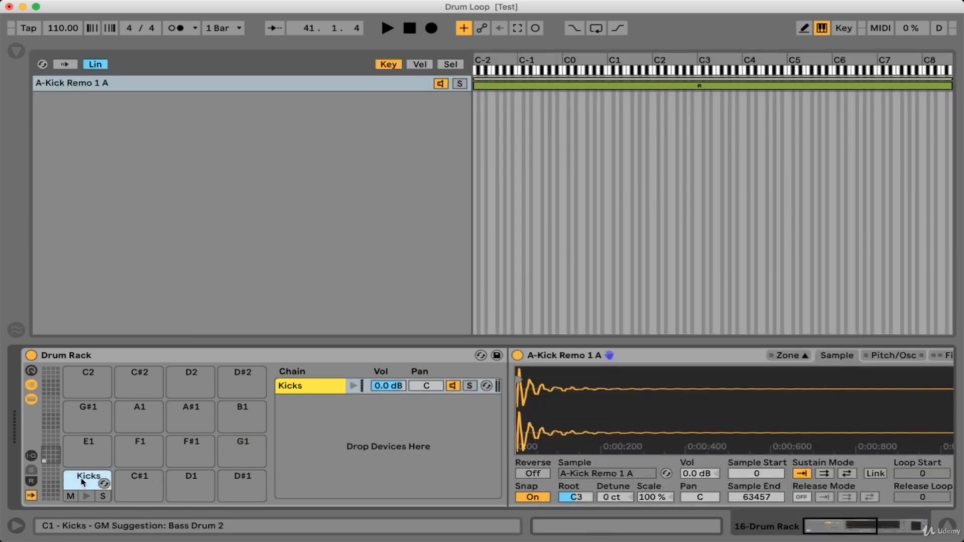
{"action": "left_click", "coordinate": [450, 65]}
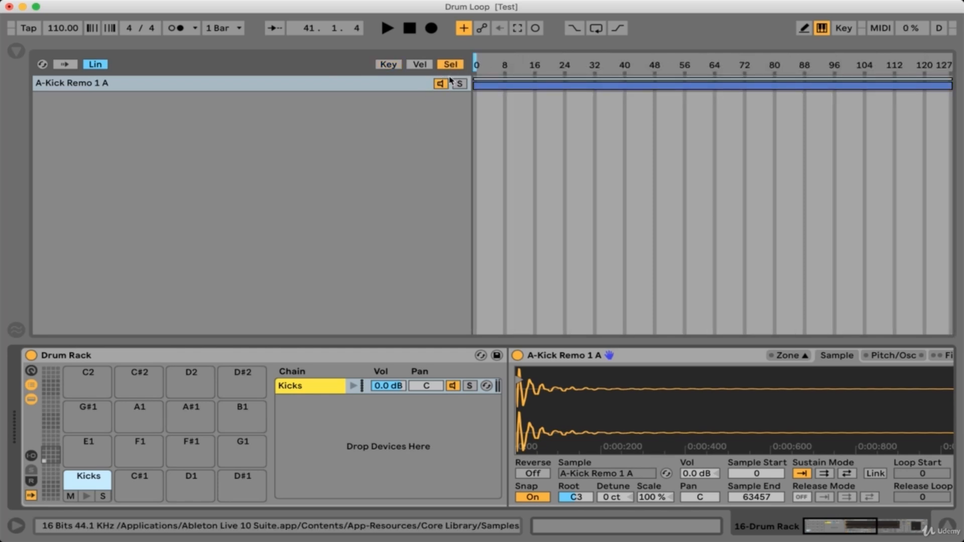
{"action": "left_click", "coordinate": [17, 54]}
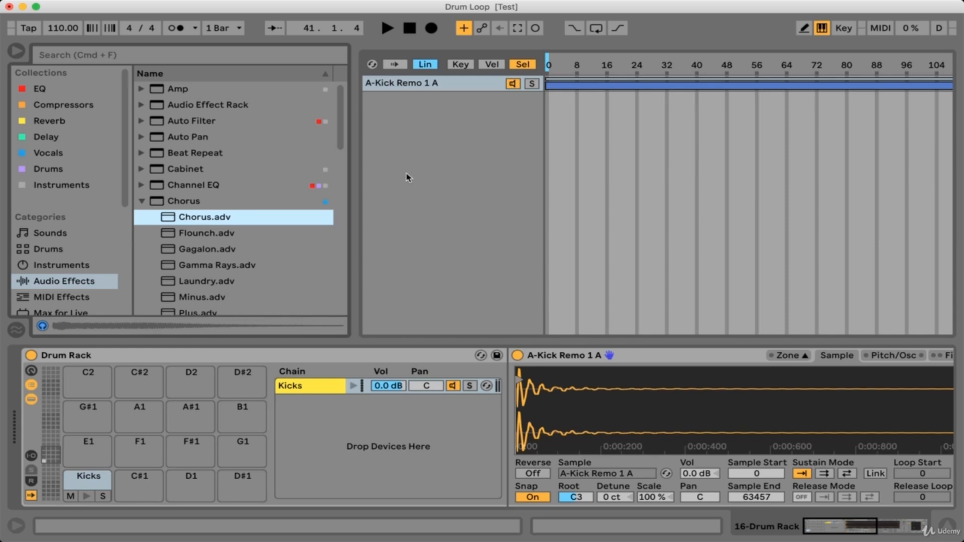
{"action": "left_click", "coordinate": [143, 201]}
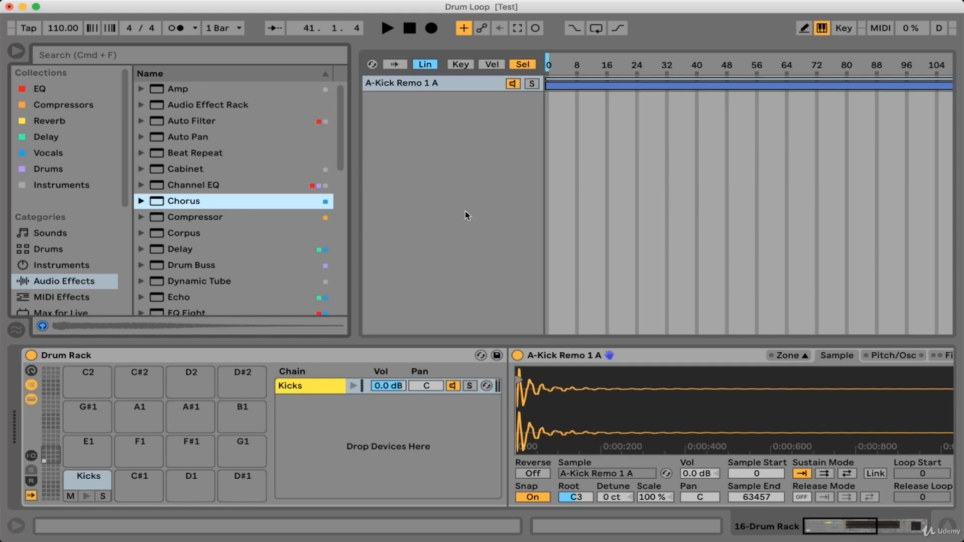
{"action": "scroll", "coordinate": [66, 278], "scroll_direction": "down", "scroll_amount": 10}
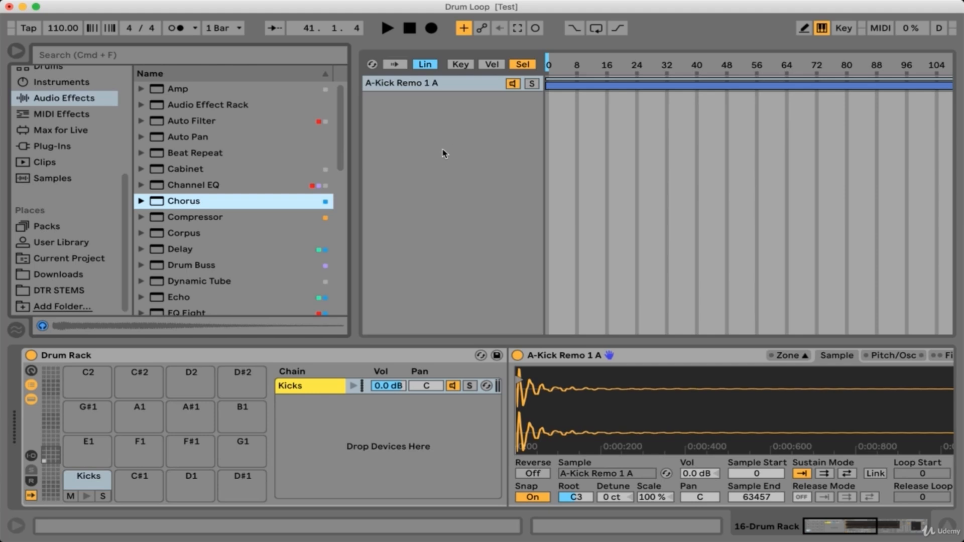
{"action": "left_click", "coordinate": [60, 243]}
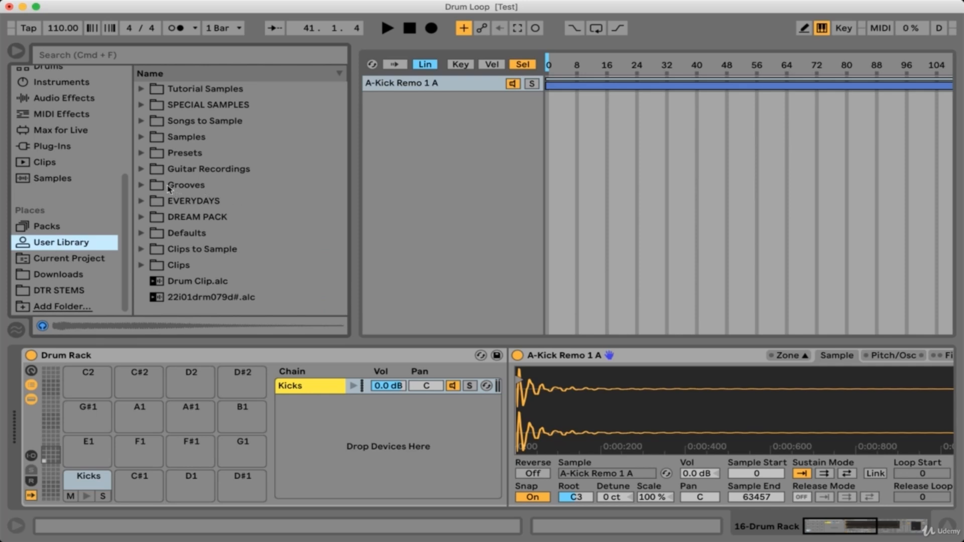
{"action": "left_click", "coordinate": [142, 200]}
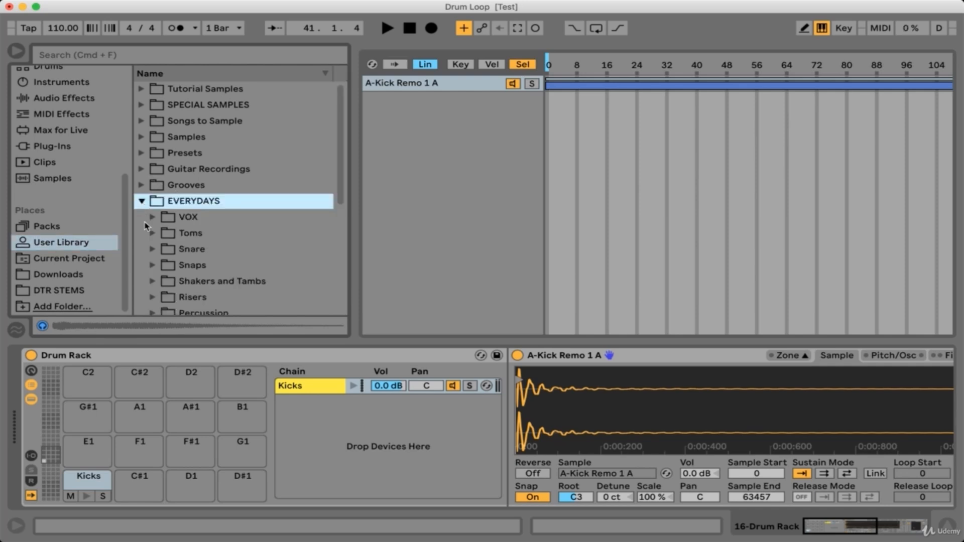
Add all samples from the EVERYDAYS Kick folder into the Kicks Sampler's zone list.
{"action": "scroll", "coordinate": [153, 256], "scroll_direction": "down", "scroll_amount": 1}
{"action": "scroll", "coordinate": [154, 259], "scroll_direction": "down", "scroll_amount": 5}
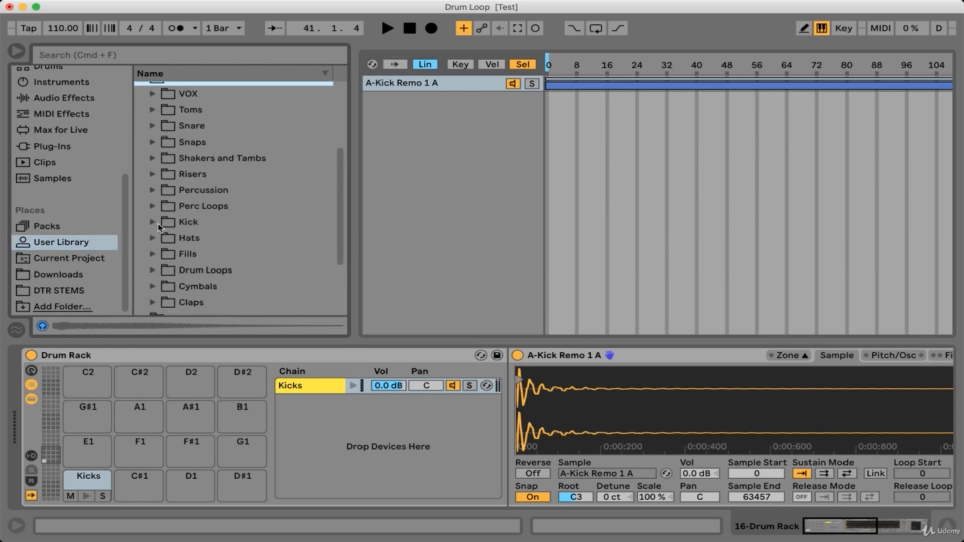
{"action": "left_click", "coordinate": [153, 223]}
{"action": "scroll", "coordinate": [211, 226], "scroll_direction": "down", "scroll_amount": 5}
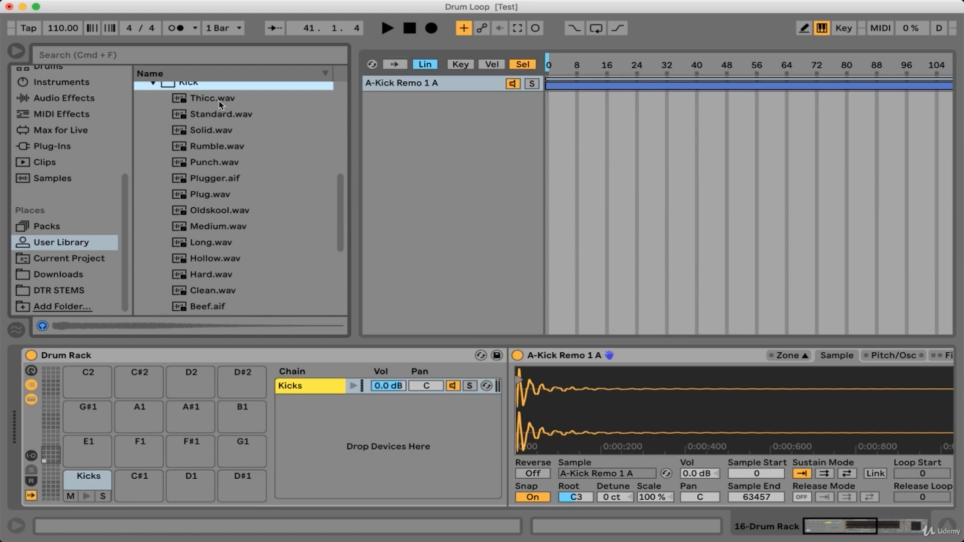
{"action": "key", "text": "Down"}
{"action": "scroll", "coordinate": [236, 241], "scroll_direction": "down", "scroll_amount": 3}
{"action": "left_click", "coordinate": [221, 216], "text": "shift"}
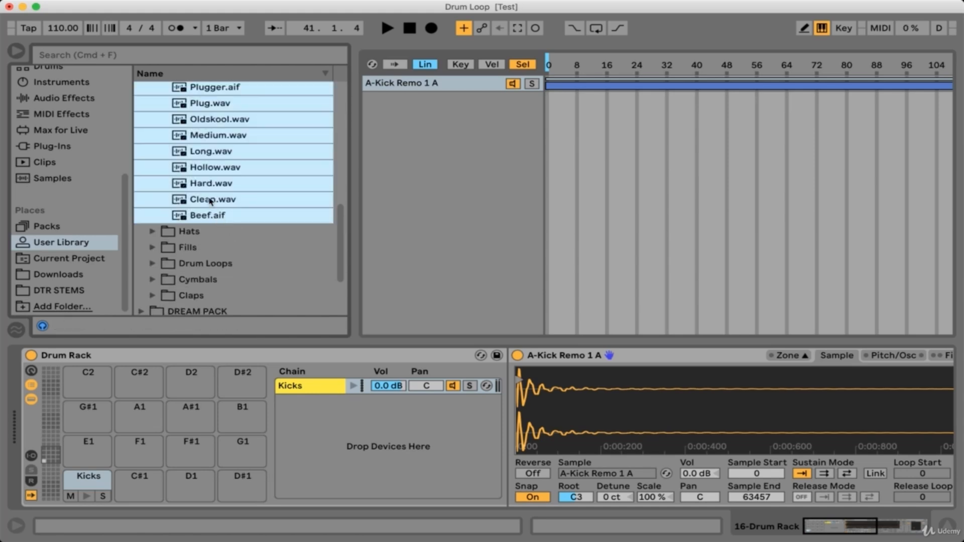
{"action": "left_click_drag", "start_coordinate": [205, 154], "coordinate": [497, 195]}
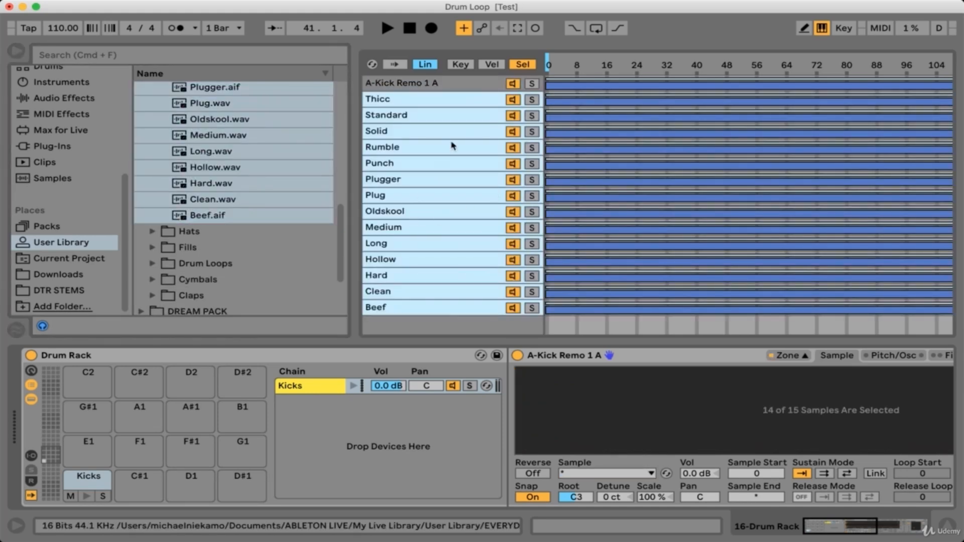
Distribute the selector ranges equally across all sample zones.
{"action": "left_click", "coordinate": [411, 102]}
{"action": "left_click", "coordinate": [414, 86]}
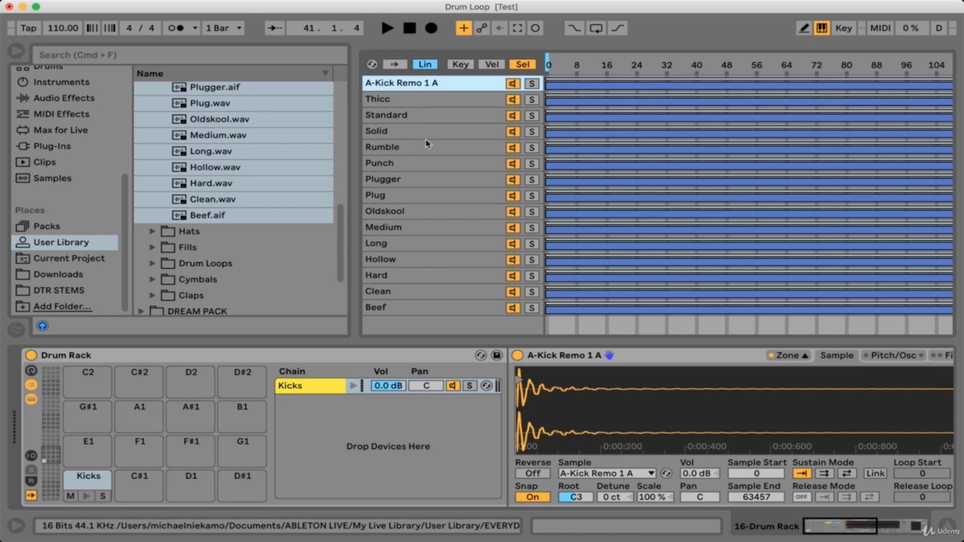
{"action": "right_click", "coordinate": [575, 135]}
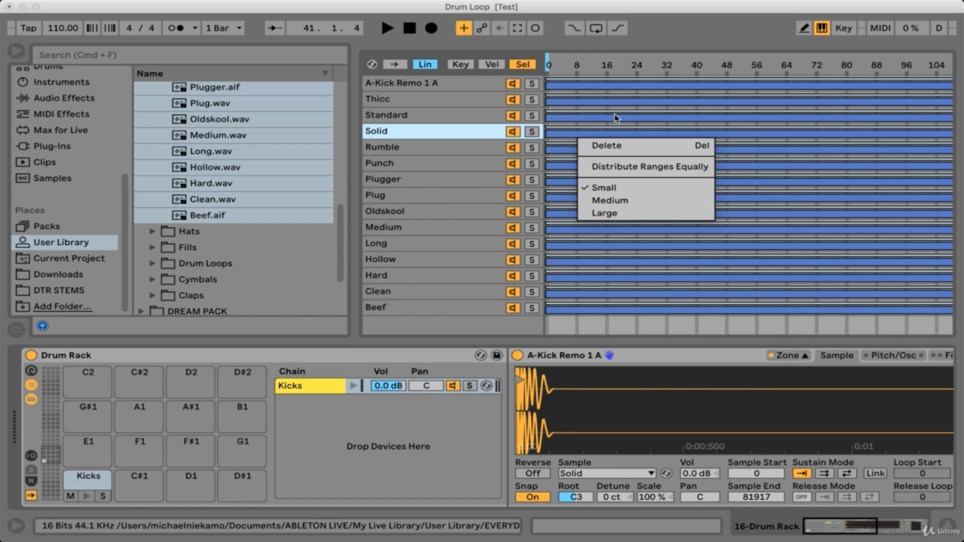
{"action": "left_click", "coordinate": [629, 168]}
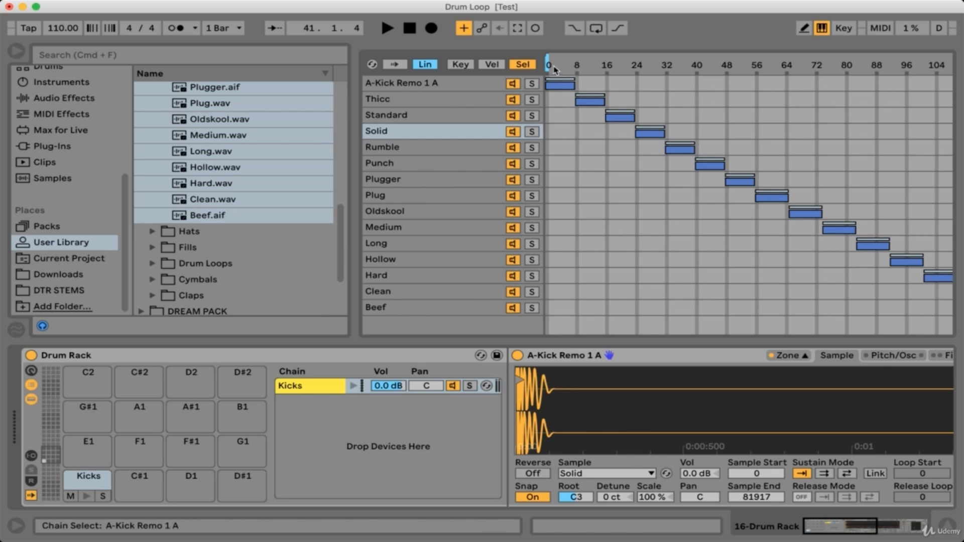
Audition zones by moving the selector, then map the sample selector to Macro 1.
{"action": "left_click_drag", "start_coordinate": [548, 64], "coordinate": [745, 64]}
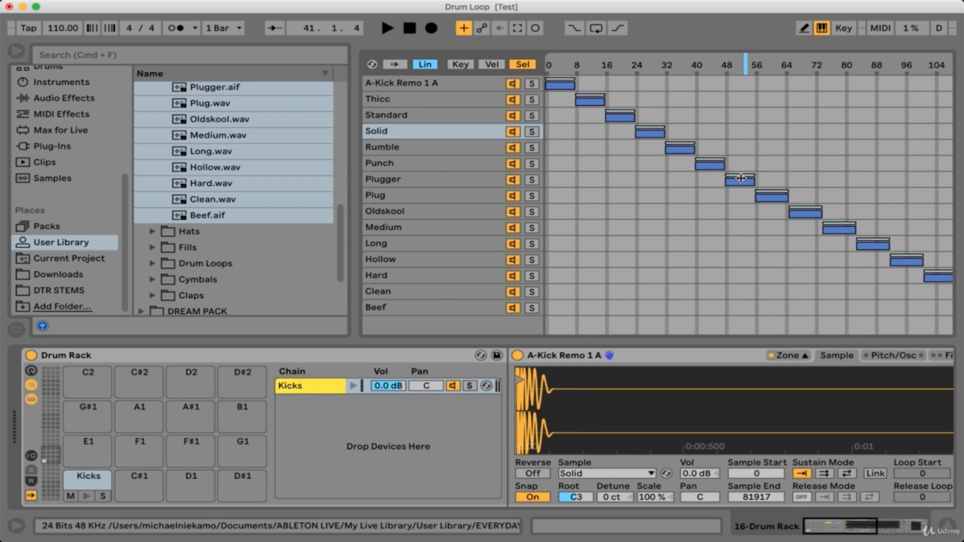
{"action": "left_click", "coordinate": [469, 182]}
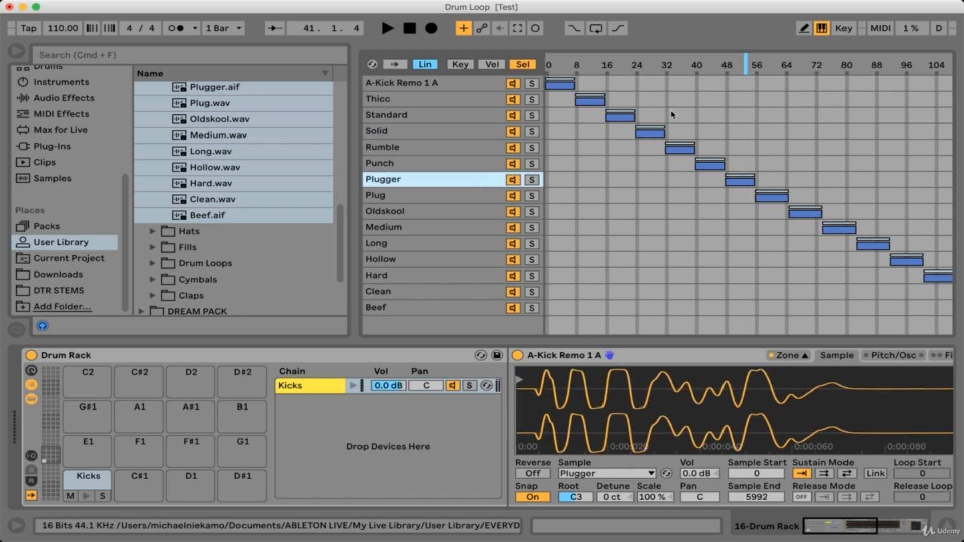
{"action": "left_click", "coordinate": [558, 68]}
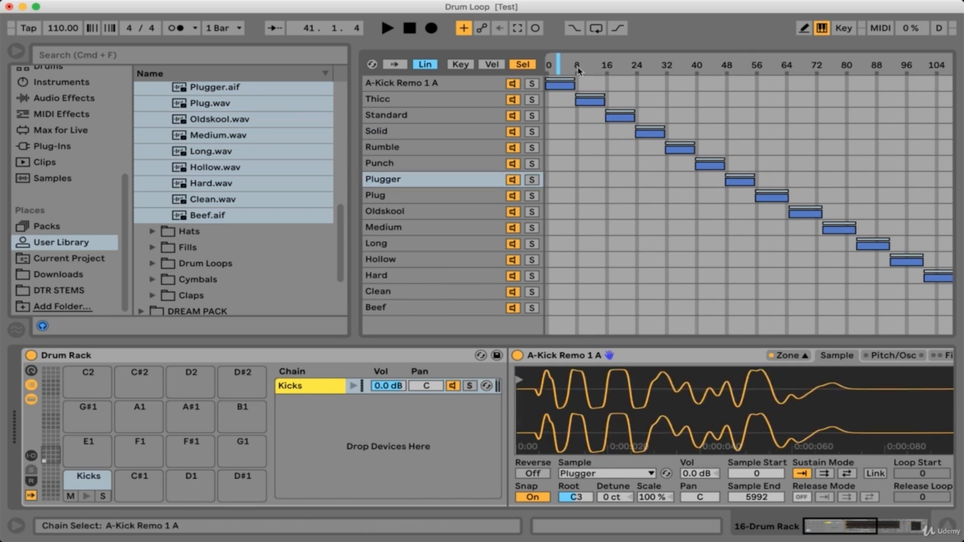
{"action": "left_click", "coordinate": [556, 87]}
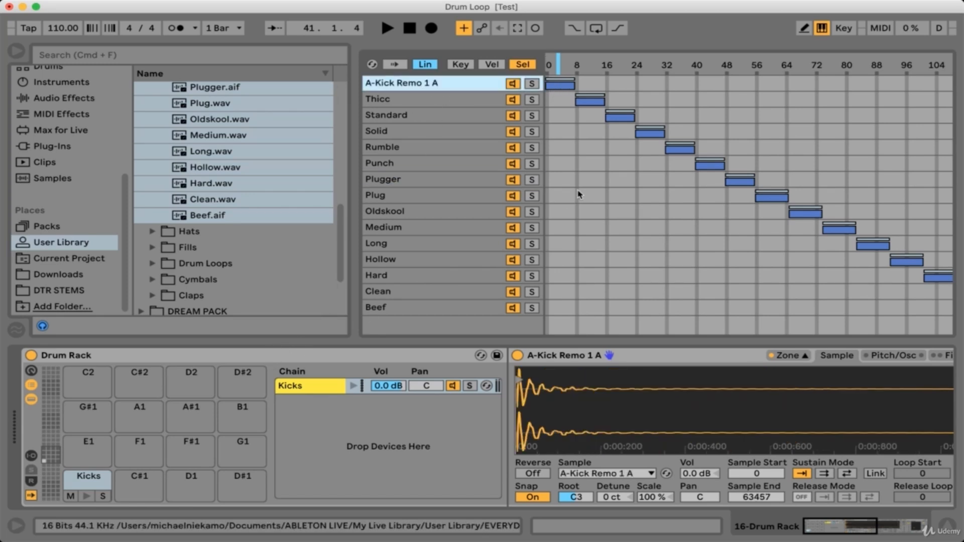
{"action": "right_click", "coordinate": [559, 68]}
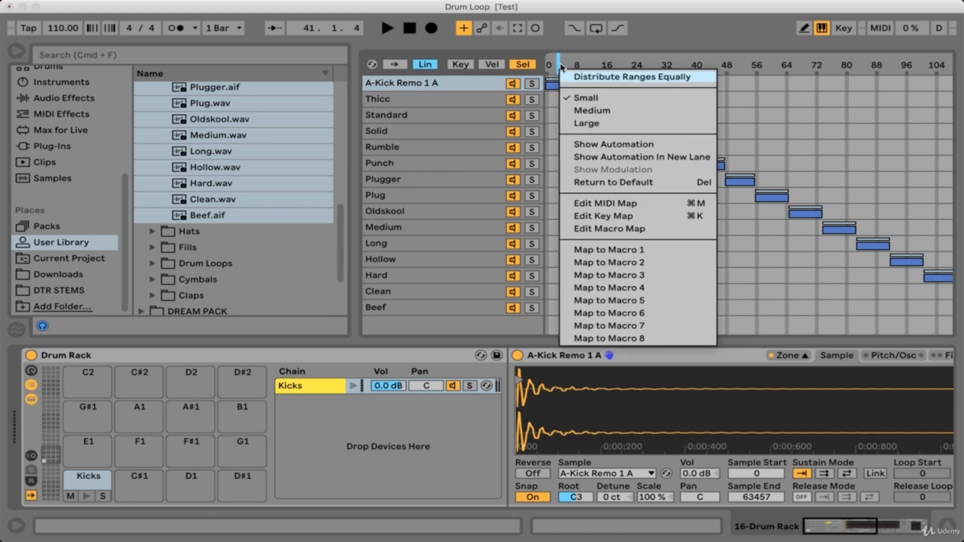
{"action": "left_click", "coordinate": [632, 255]}
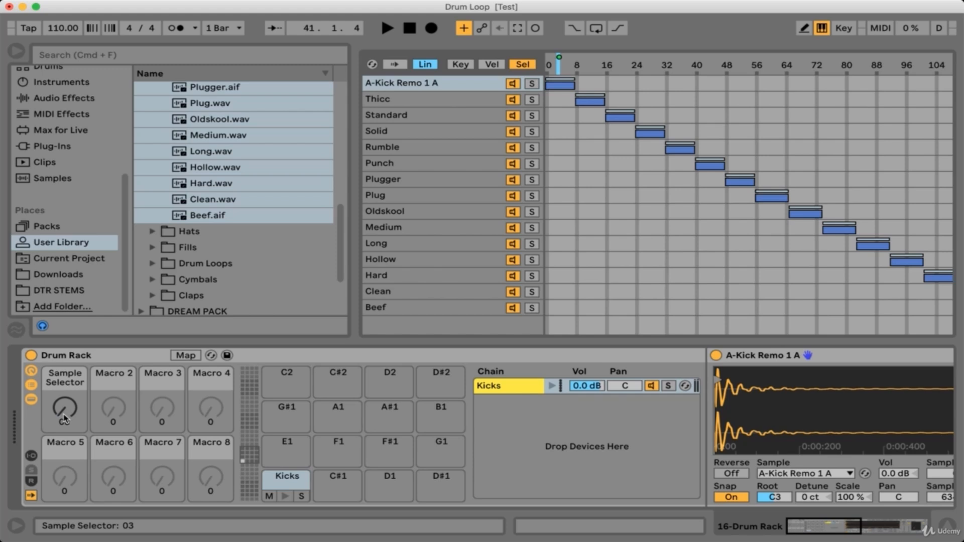
Audition the kick samples by turning the Sample Selector macro.
{"action": "mouse_move", "coordinate": [63, 418]}
{"action": "left_mouse_down"}
{"action": "mouse_move", "coordinate": [64, 303]}
{"action": "mouse_move", "coordinate": [65, 417]}
{"action": "left_mouse_up"}
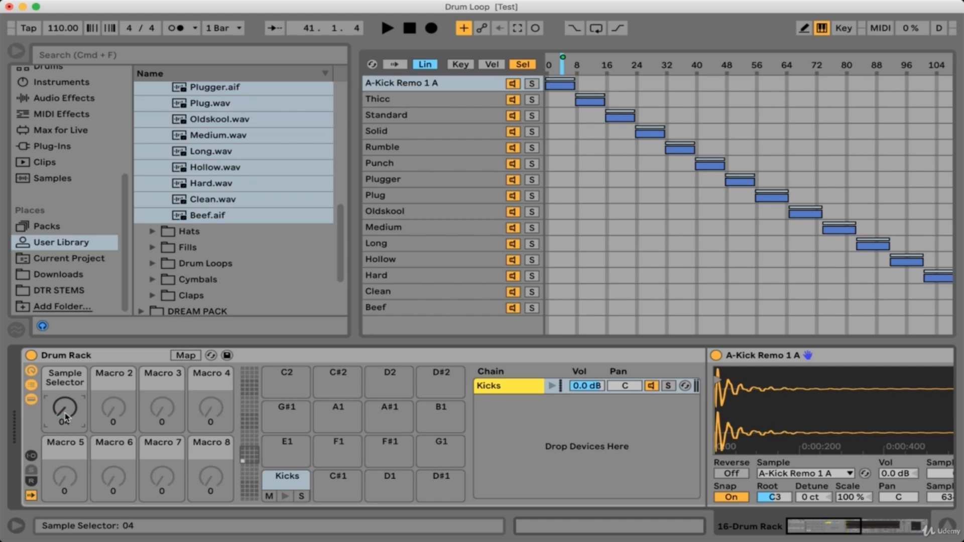
{"action": "left_click_drag", "start_coordinate": [65, 417], "coordinate": [65, 423]}
{"action": "left_click", "coordinate": [333, 486]}
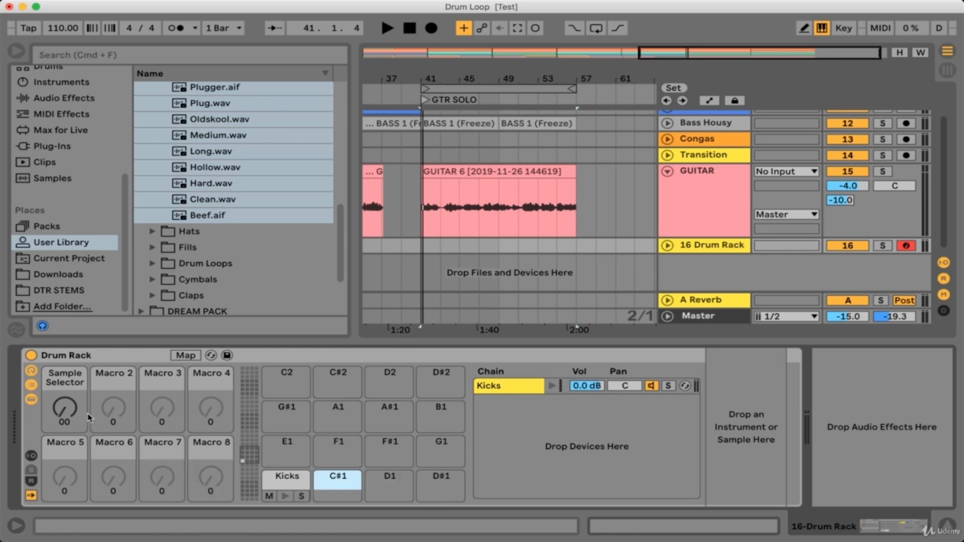
{"action": "left_click", "coordinate": [113, 416]}
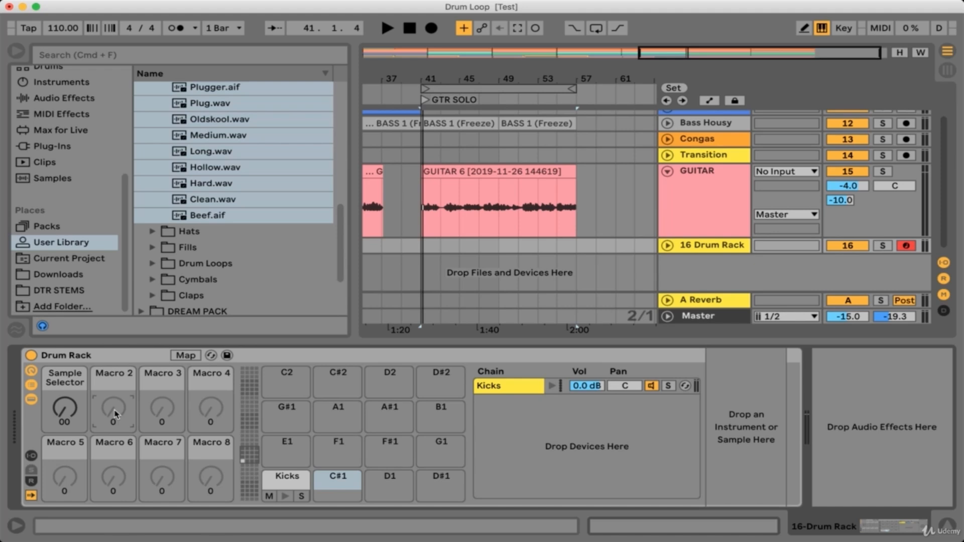
Rename the Sample Selector macro to Kick.
{"action": "left_click", "coordinate": [74, 391]}
{"action": "key", "text": "super+r"}
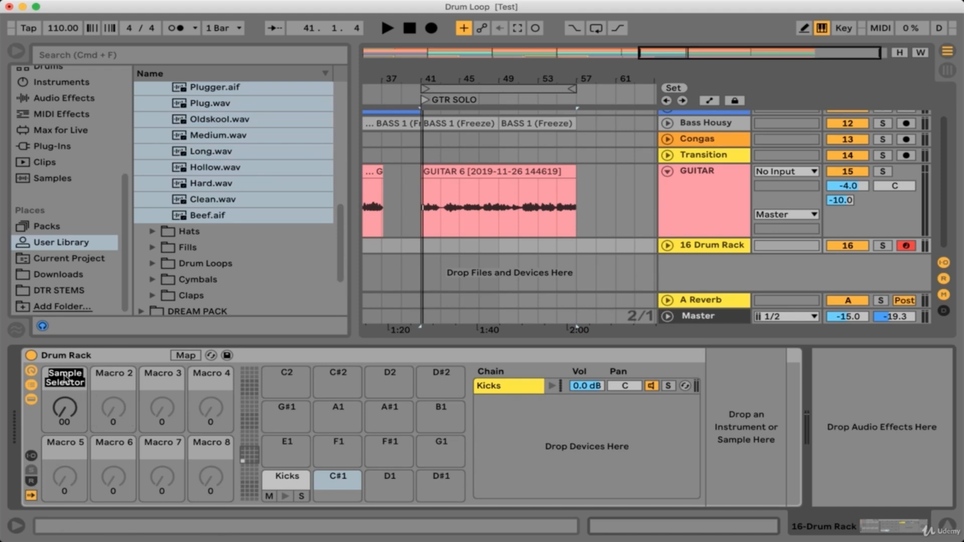
{"action": "type", "text": "Kick"}
{"action": "key", "text": "Return"}
{"action": "left_click", "coordinate": [93, 397]}
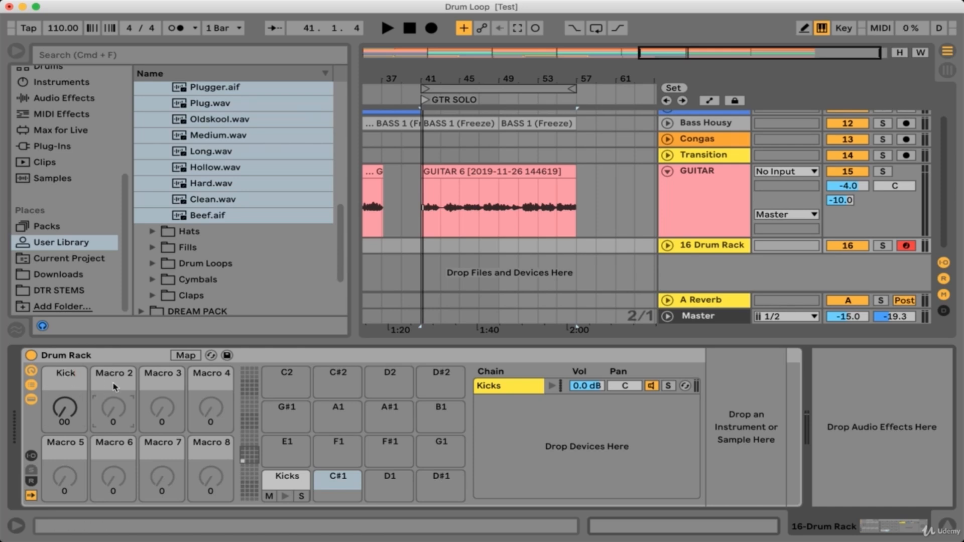
Load Wall.wav from the EVERYDAYS Snare folder onto the empty C#1 pad.
{"action": "scroll", "coordinate": [232, 269], "scroll_direction": "down", "scroll_amount": 3}
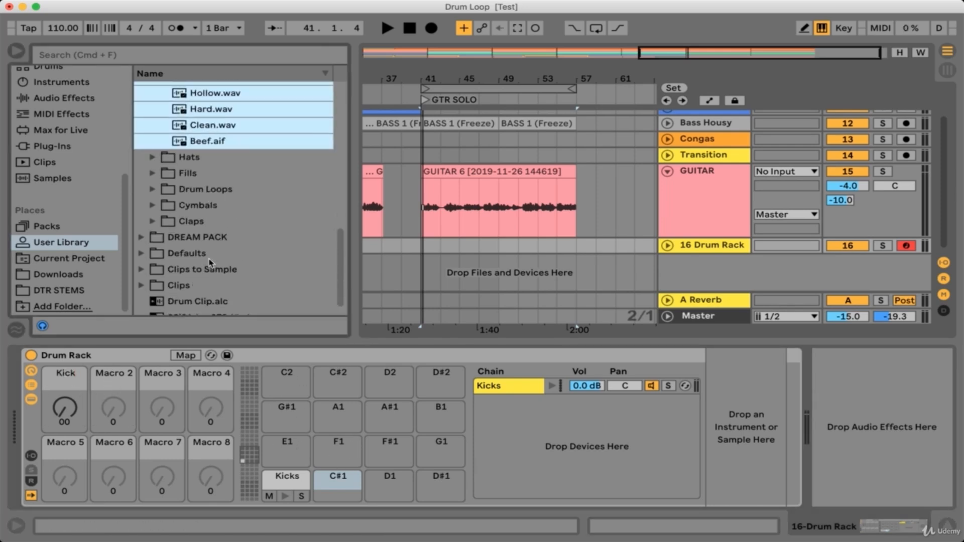
{"action": "scroll", "coordinate": [211, 264], "scroll_direction": "up", "scroll_amount": 10}
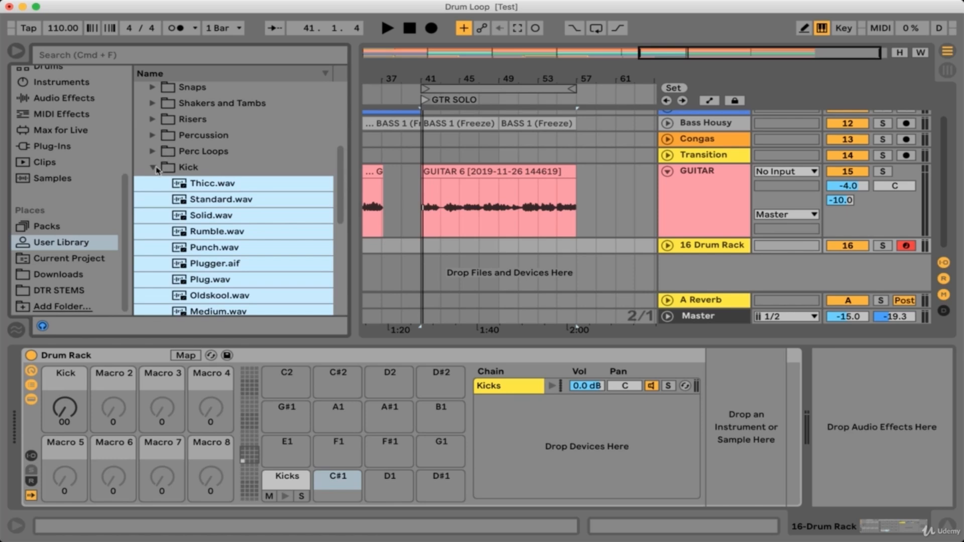
{"action": "scroll", "coordinate": [210, 226], "scroll_direction": "up", "scroll_amount": 5}
{"action": "left_click", "coordinate": [212, 130]}
{"action": "left_click_drag", "start_coordinate": [209, 133], "coordinate": [335, 484]}
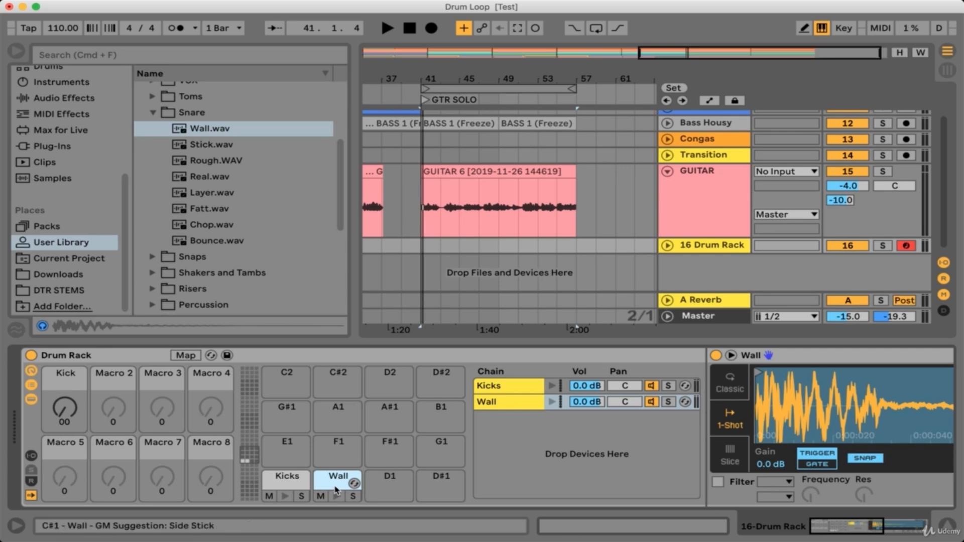
Convert the Wall pad's Simpler into a Sampler and show its selector zone editor.
{"action": "right_click", "coordinate": [777, 368]}
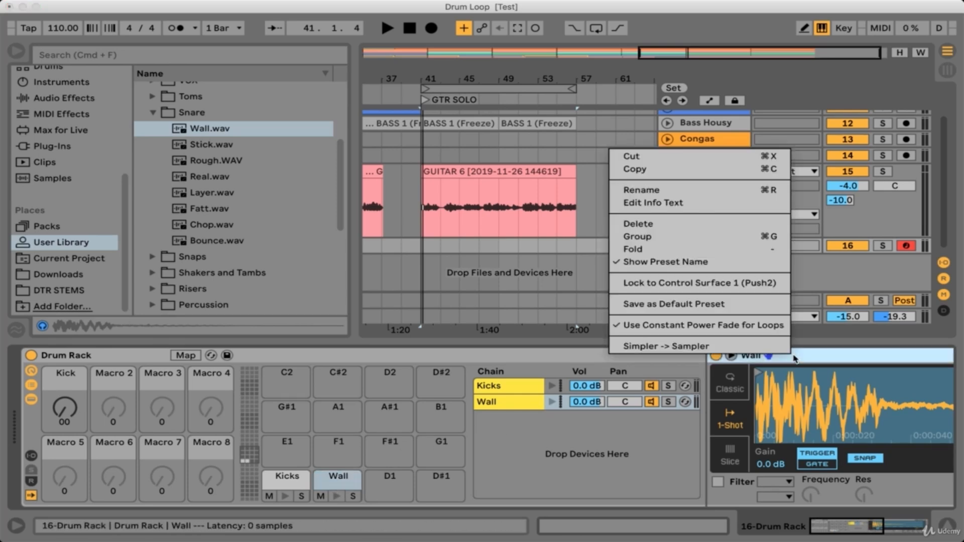
{"action": "left_click", "coordinate": [691, 349]}
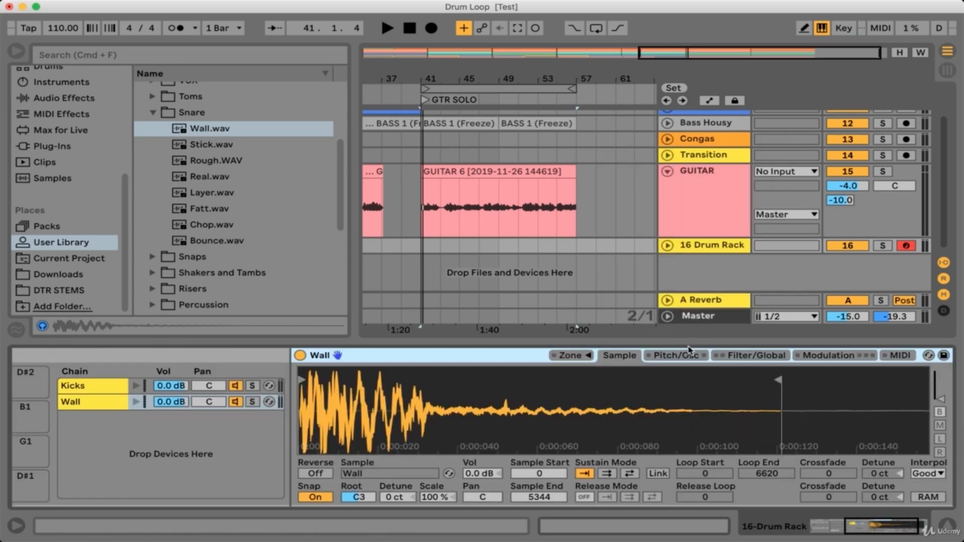
{"action": "left_click", "coordinate": [587, 355]}
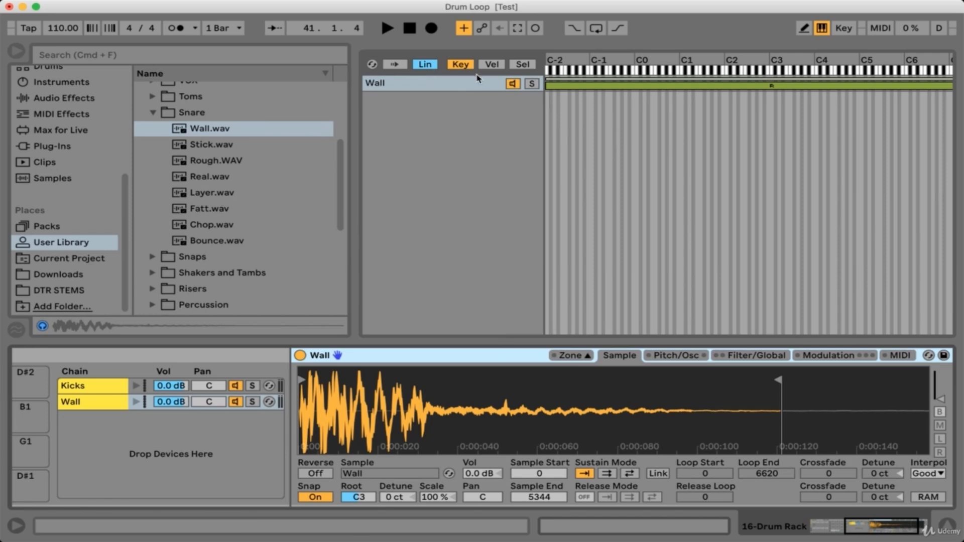
{"action": "left_click", "coordinate": [524, 66]}
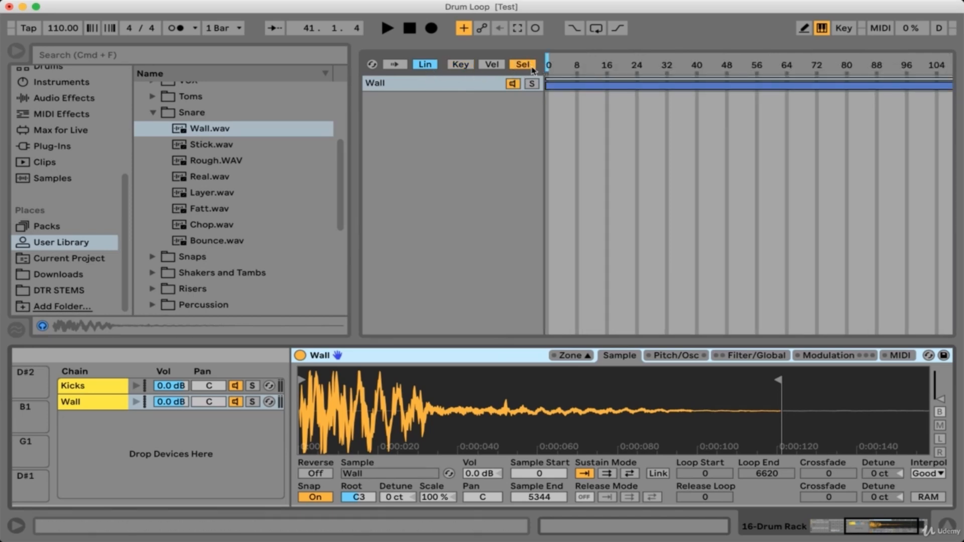
{"action": "mouse_move", "coordinate": [547, 65]}
{"action": "left_mouse_down"}
{"action": "mouse_move", "coordinate": [671, 65]}
{"action": "mouse_move", "coordinate": [547, 65]}
{"action": "left_mouse_up"}
Add the remaining Snare samples, Stick through Bounce, into the Wall Sampler's zone list.
{"action": "left_click", "coordinate": [191, 146]}
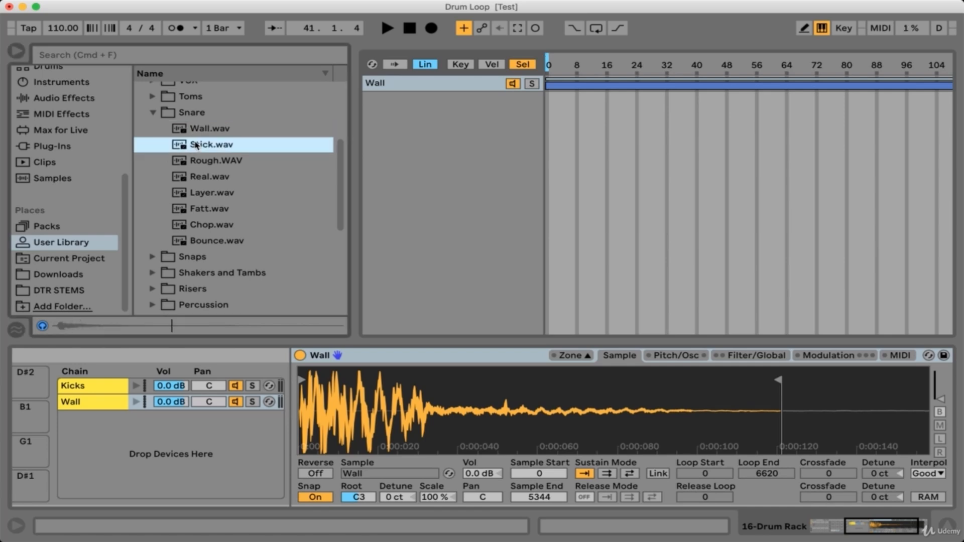
{"action": "left_click", "coordinate": [214, 242], "text": "shift"}
{"action": "left_click_drag", "start_coordinate": [213, 242], "coordinate": [495, 188]}
Select all eight snare zones and distribute the selector ranges equally.
{"action": "right_click", "coordinate": [574, 135]}
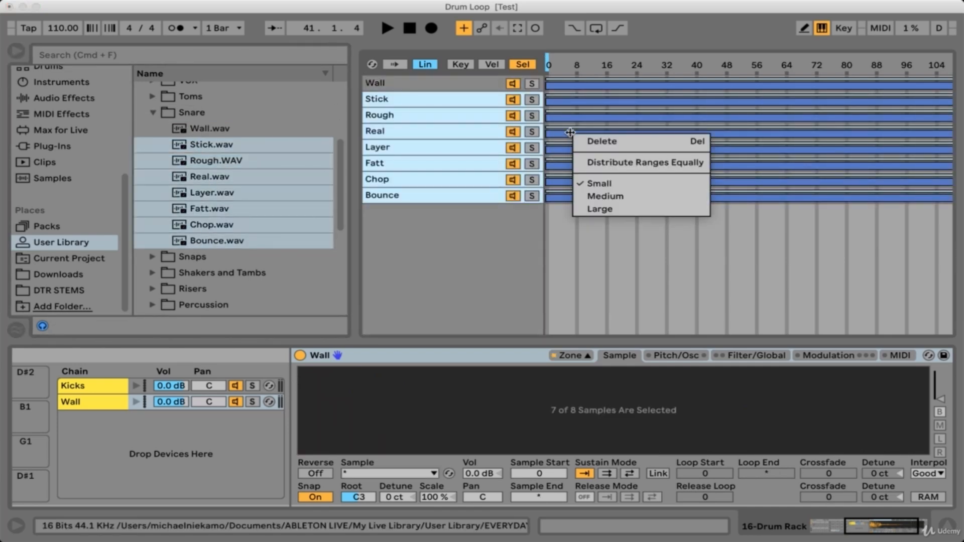
{"action": "left_click", "coordinate": [618, 169]}
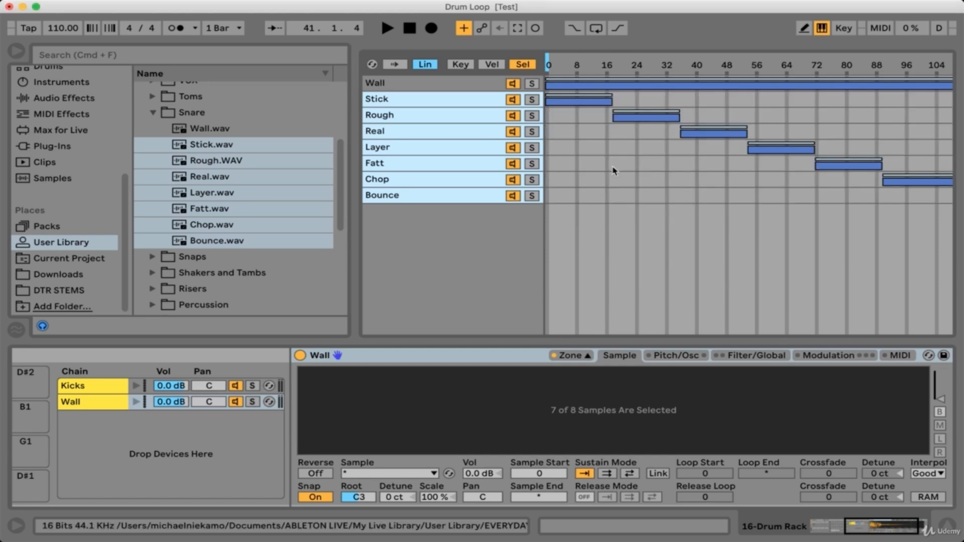
{"action": "left_click", "coordinate": [472, 83]}
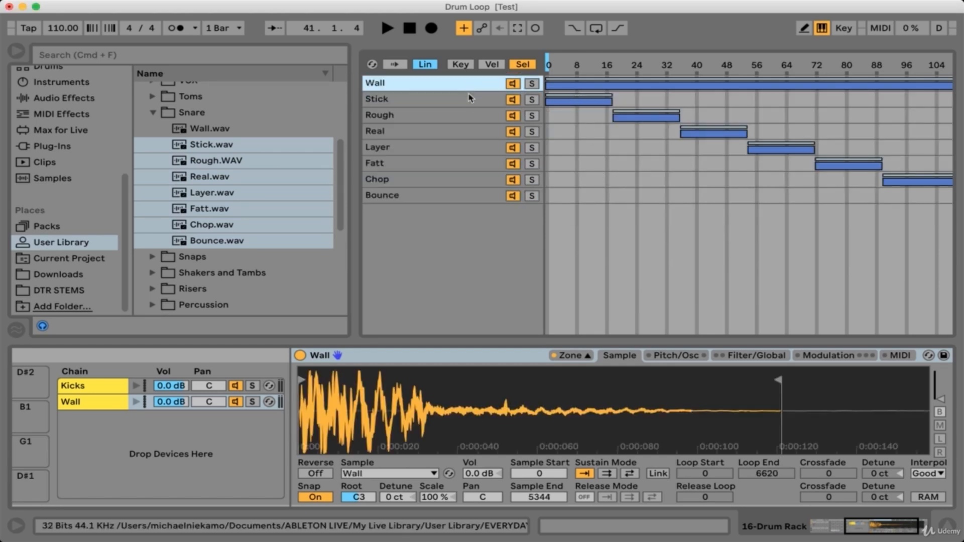
{"action": "left_click", "coordinate": [437, 200], "text": "shift"}
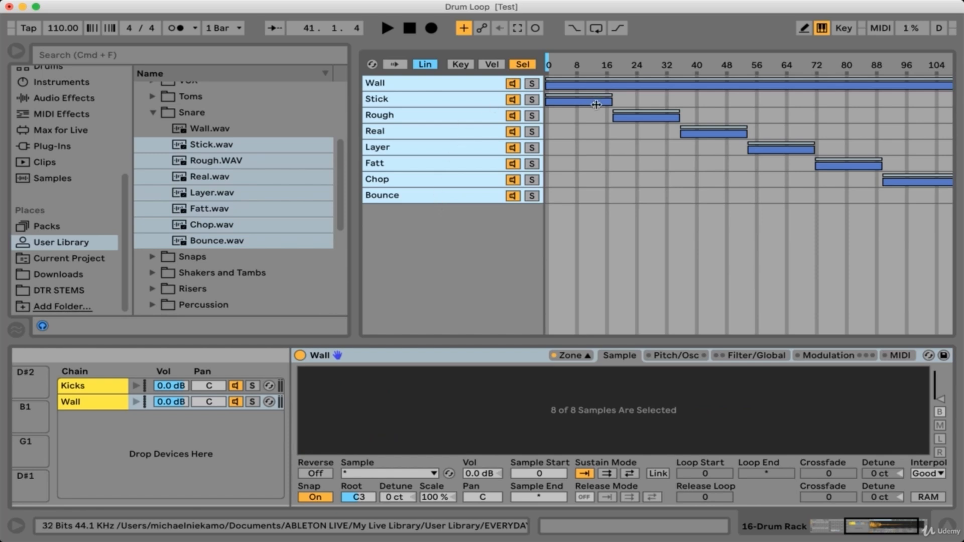
{"action": "right_click", "coordinate": [584, 89]}
{"action": "left_click", "coordinate": [610, 118]}
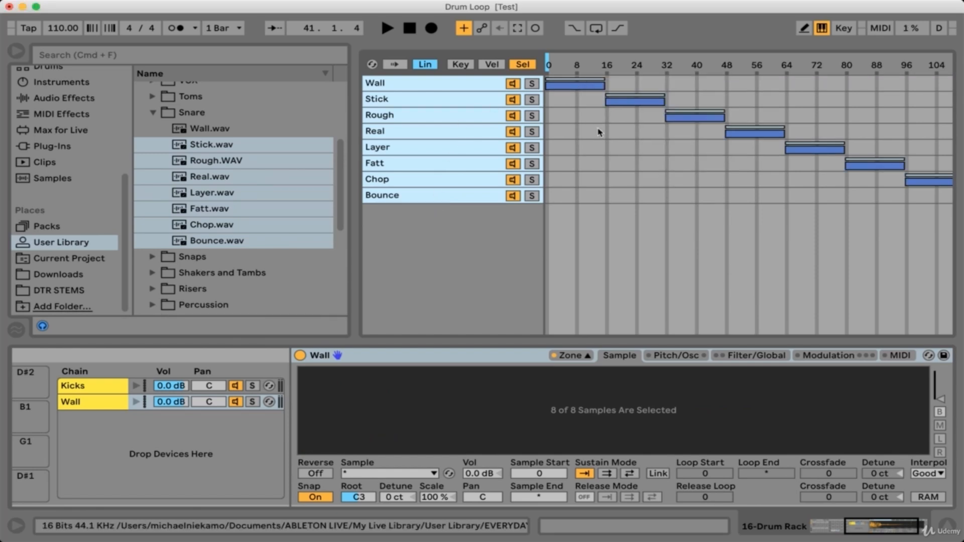
Map the snare Sampler's sample selector to Macro 2 and rename that macro Snare.
{"action": "right_click", "coordinate": [558, 66]}
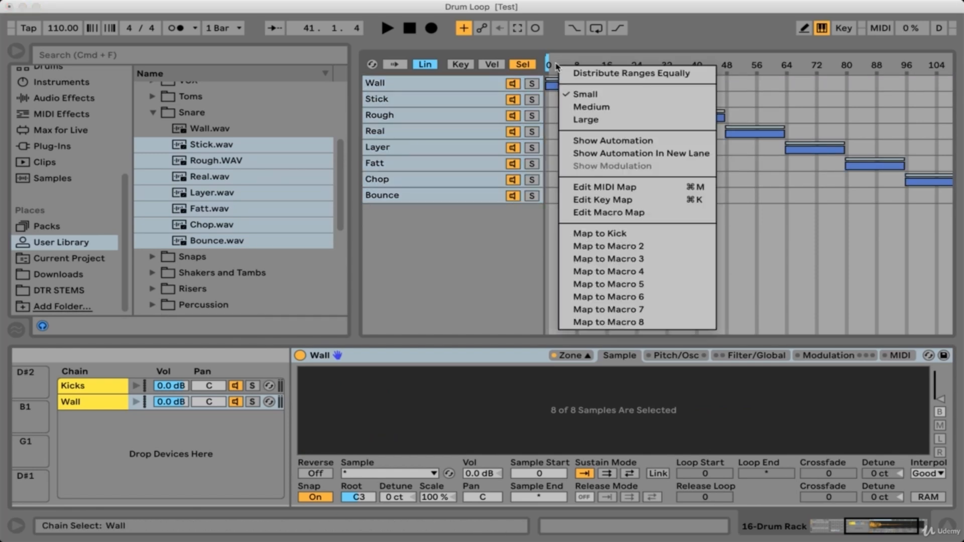
{"action": "left_click", "coordinate": [608, 246]}
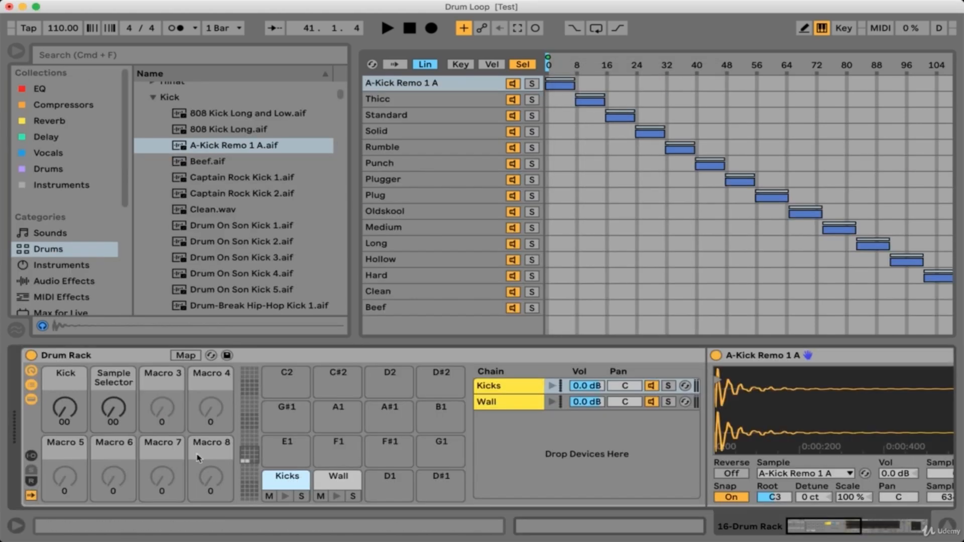
{"action": "left_click", "coordinate": [106, 380]}
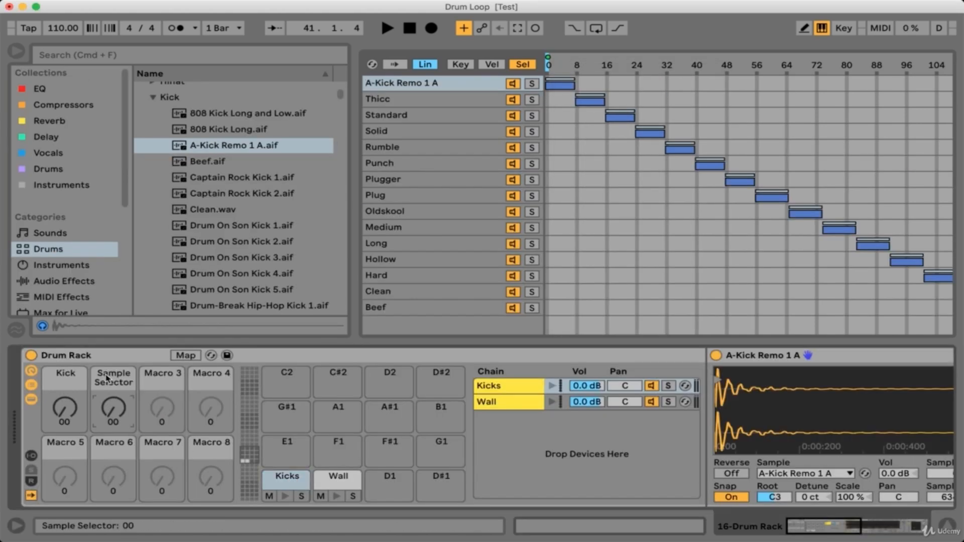
{"action": "type", "text": "S"}
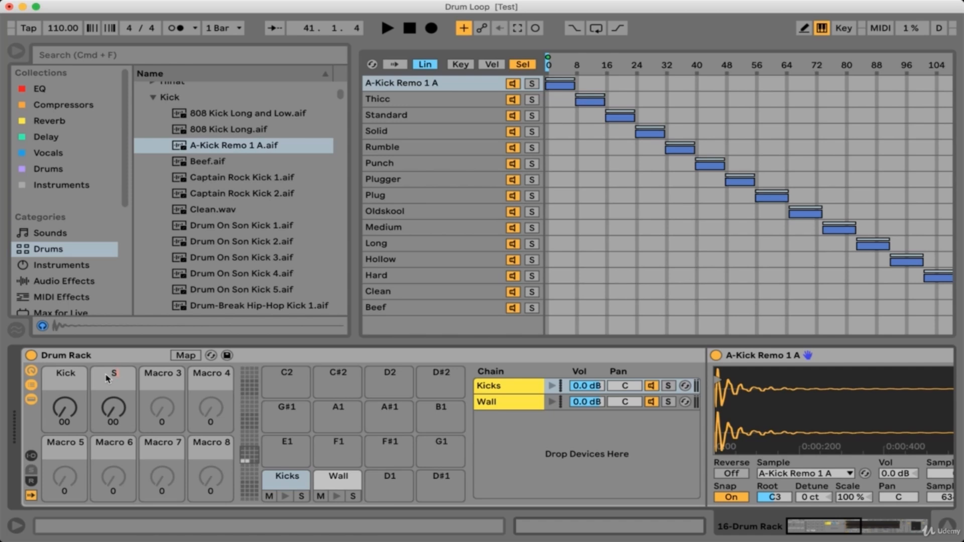
{"action": "type", "text": "nare"}
{"action": "key", "text": "Return"}
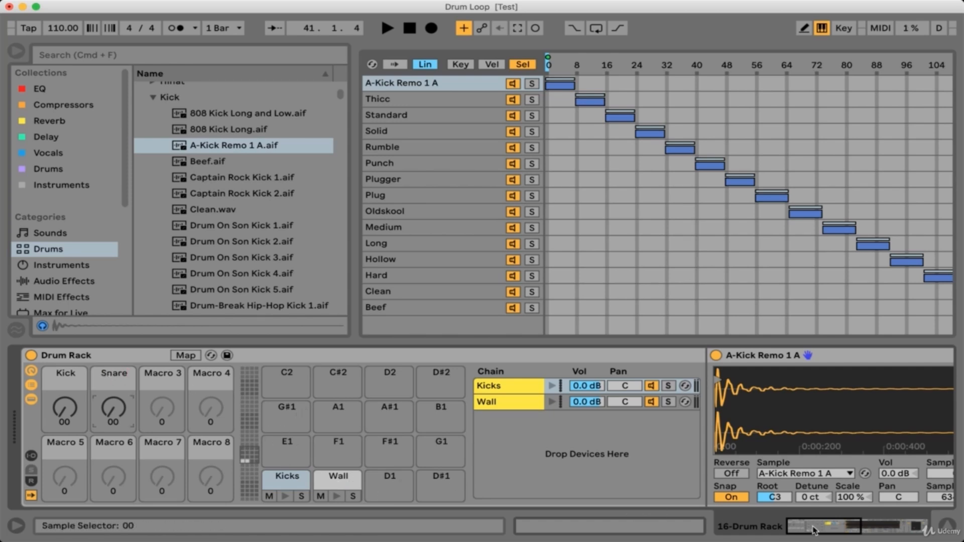
Delete the Chorus effect from the Kicks chain.
{"action": "left_click_drag", "start_coordinate": [814, 530], "coordinate": [881, 530]}
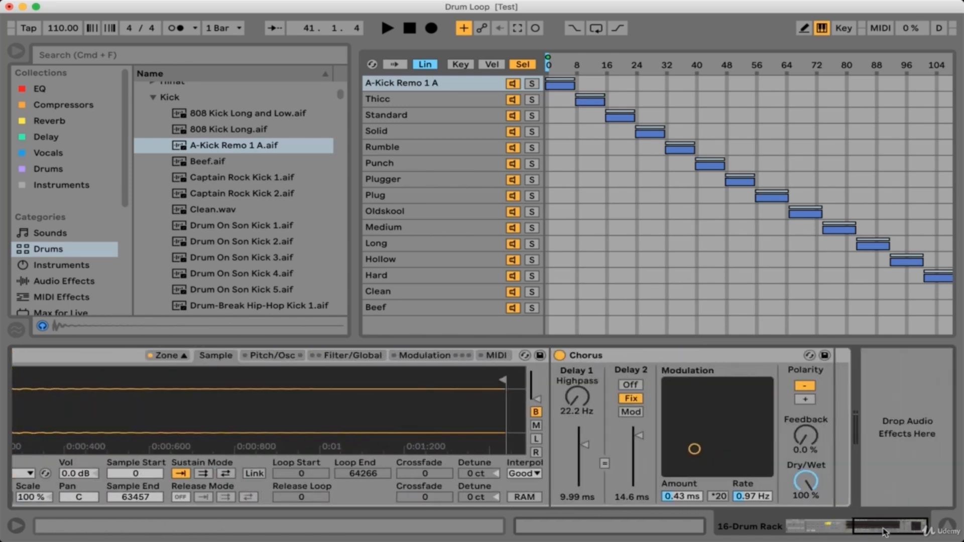
{"action": "left_click", "coordinate": [662, 363]}
{"action": "key", "text": "Delete"}
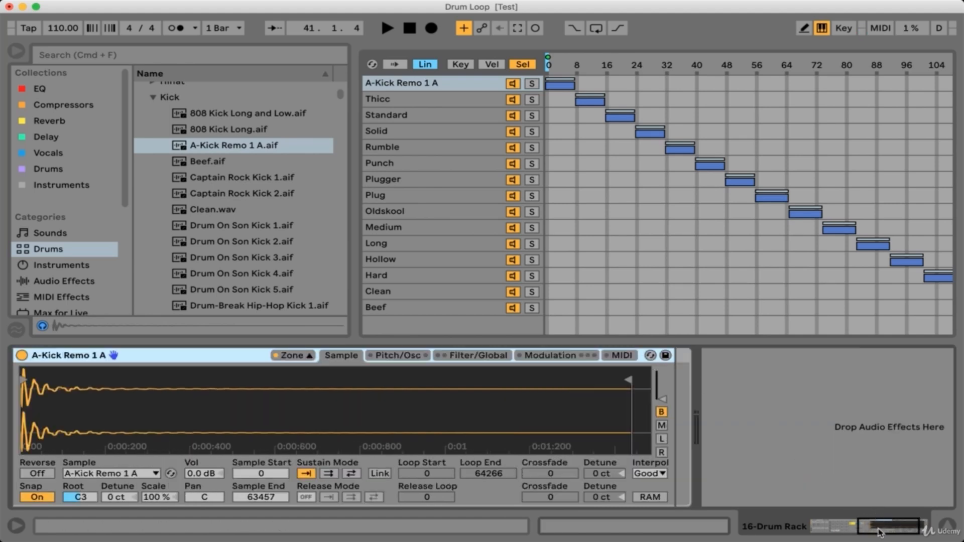
{"action": "left_click_drag", "start_coordinate": [882, 533], "coordinate": [802, 530]}
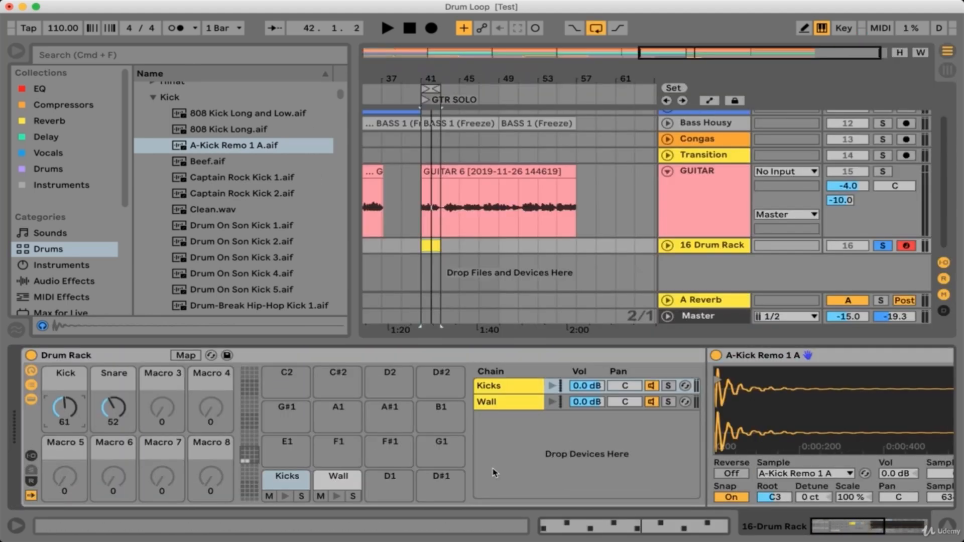